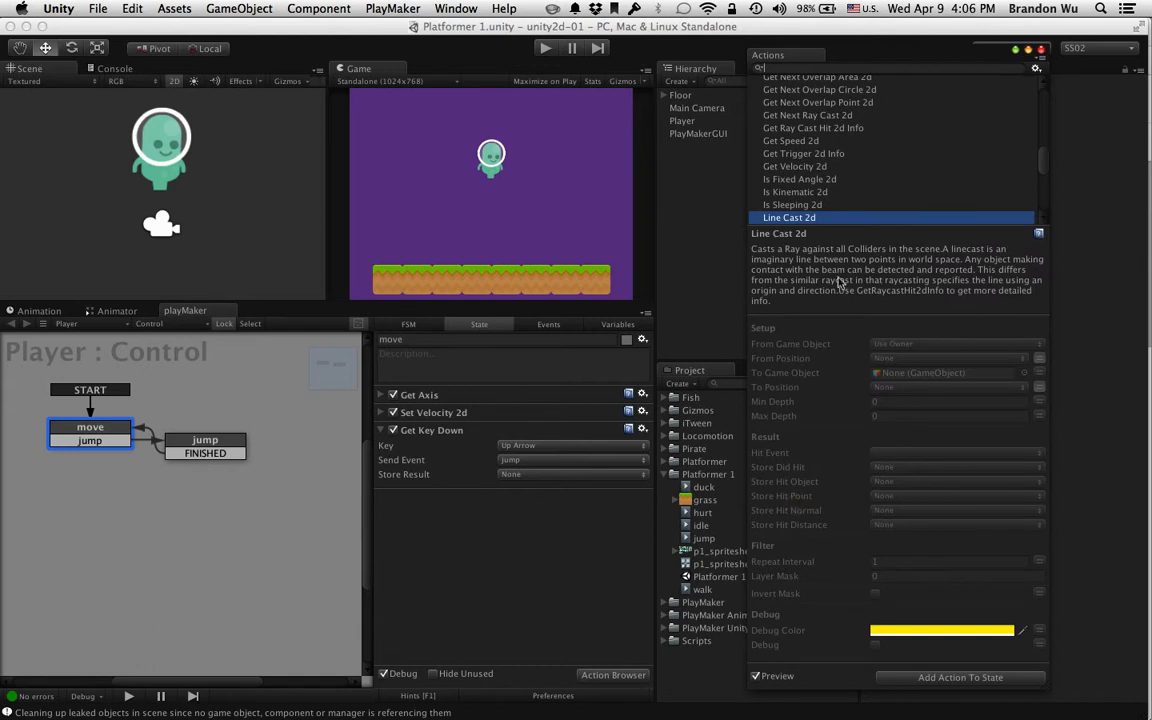
Add the Line Cast 2d action to the move state, between Set Velocity 2d and Get Key Down.
scroll(800, 170, "down", 5)
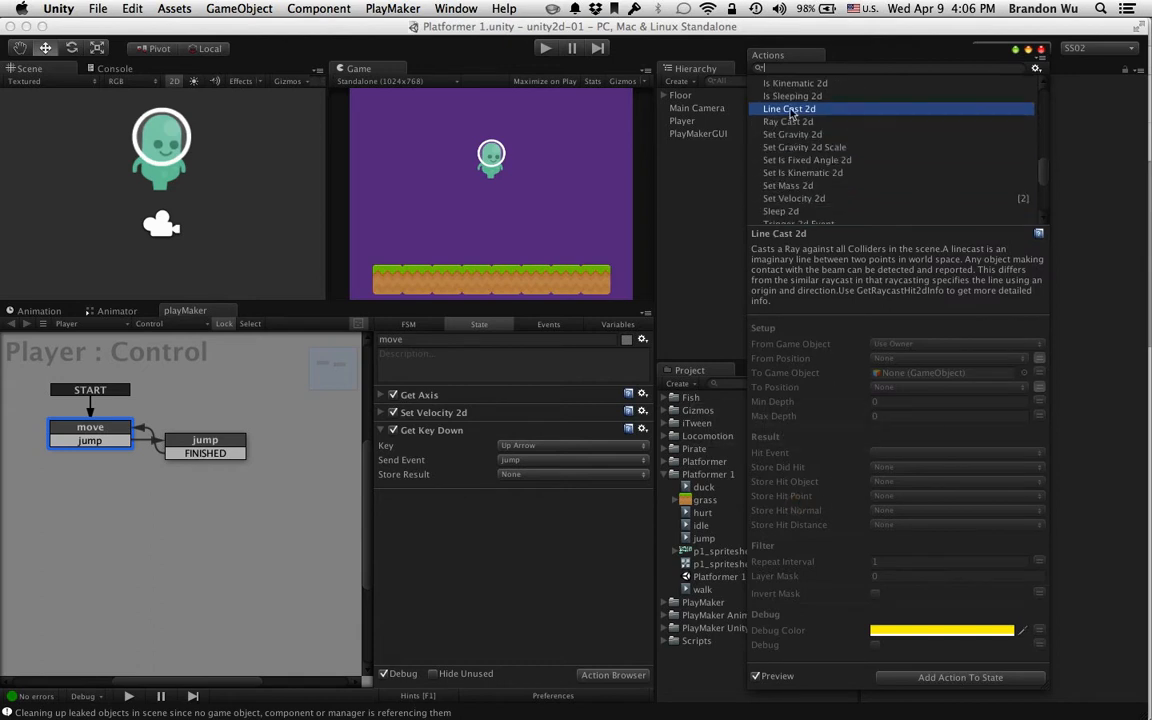
left_click_drag(790, 113, 565, 437)
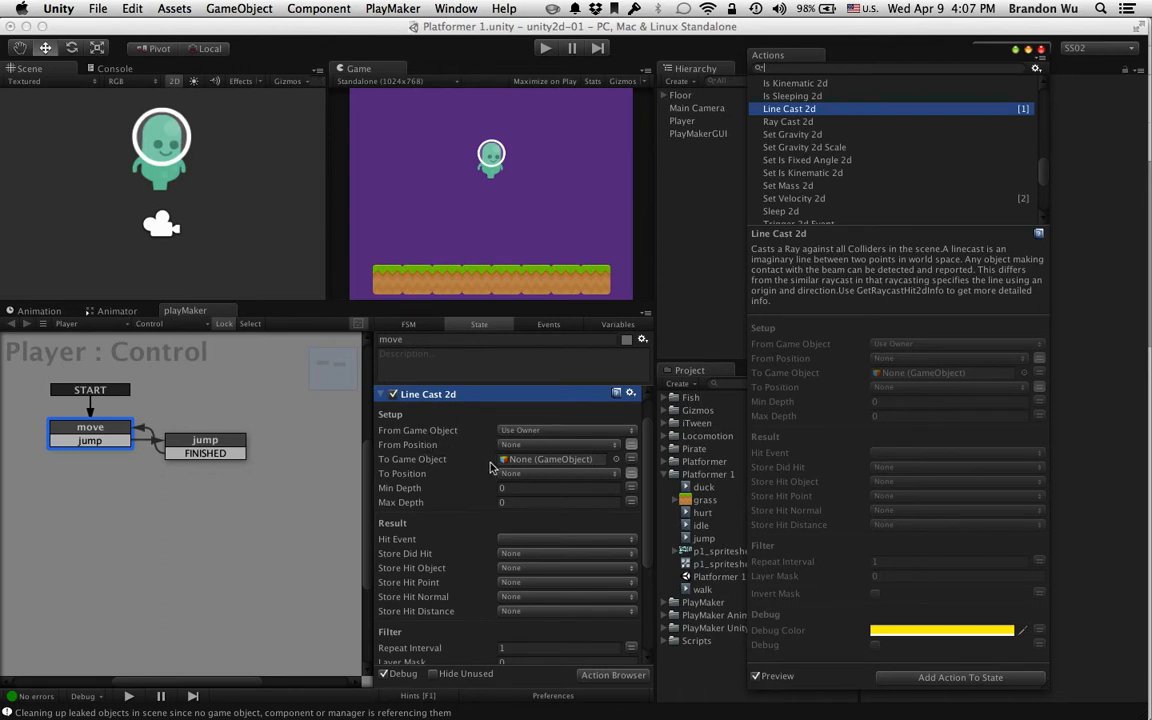
Review the Line Cast 2d action's setup, result, filter and debug settings, and close the action browser.
scroll(491, 468, "down", 1)
scroll(491, 468, "down", 1)
scroll(491, 468, "up", 1)
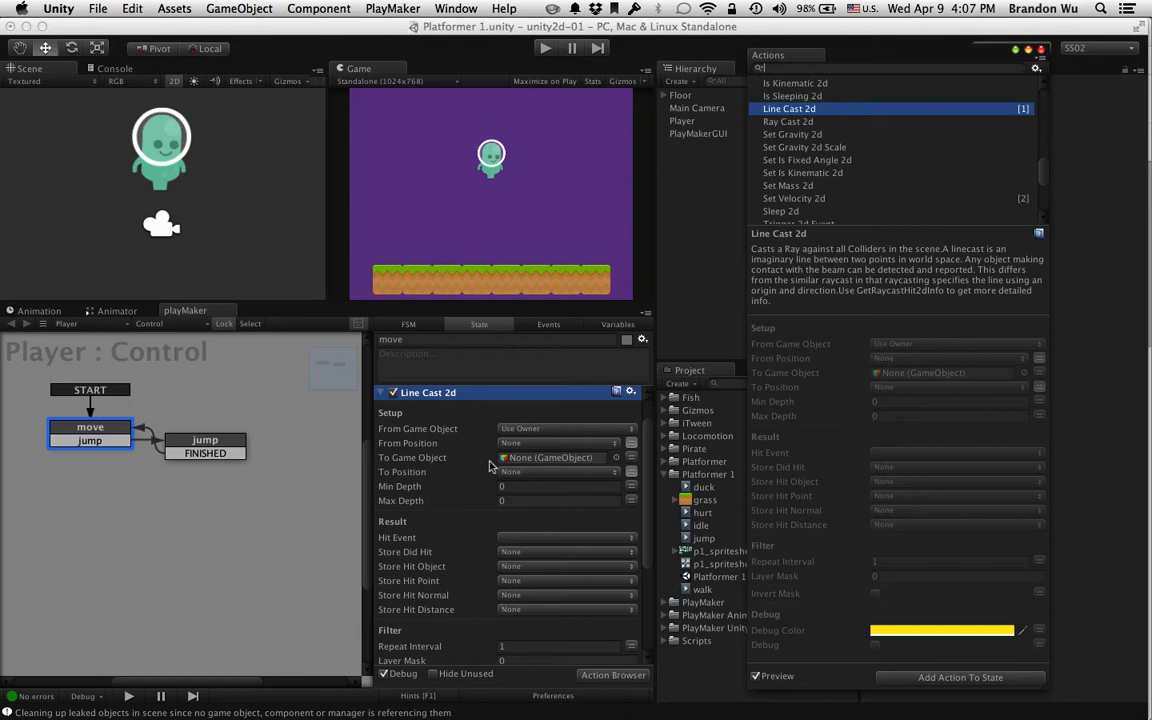
scroll(420, 470, "down", 5)
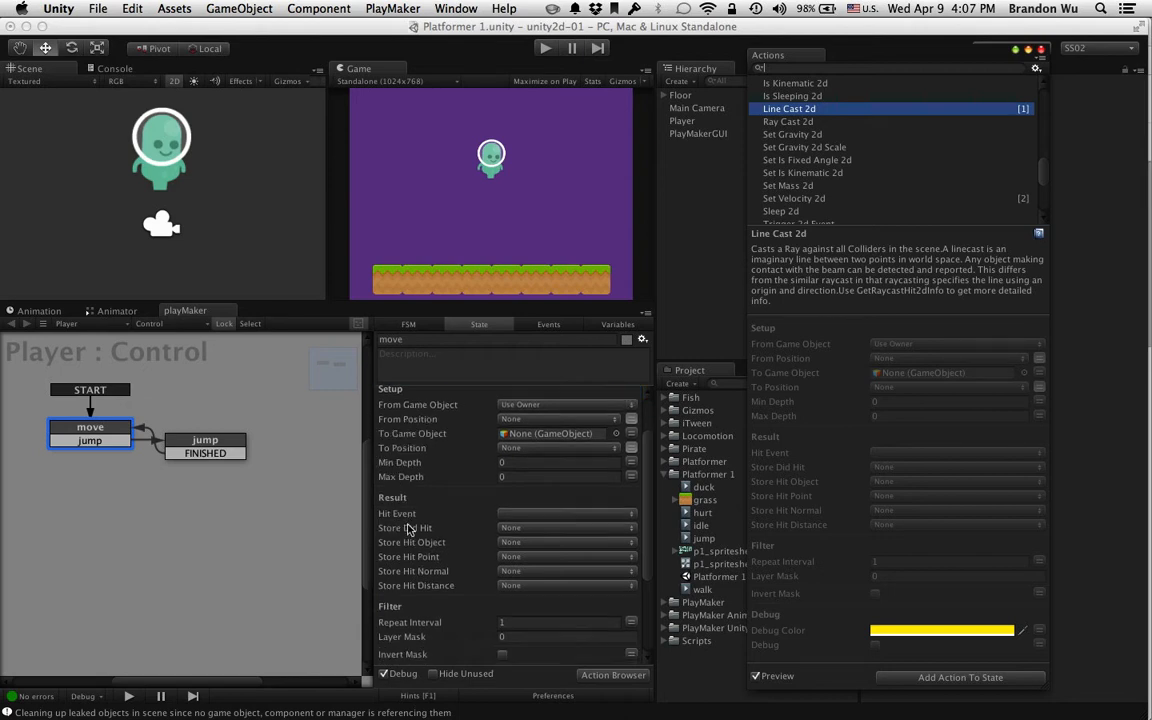
scroll(448, 500, "up", 1)
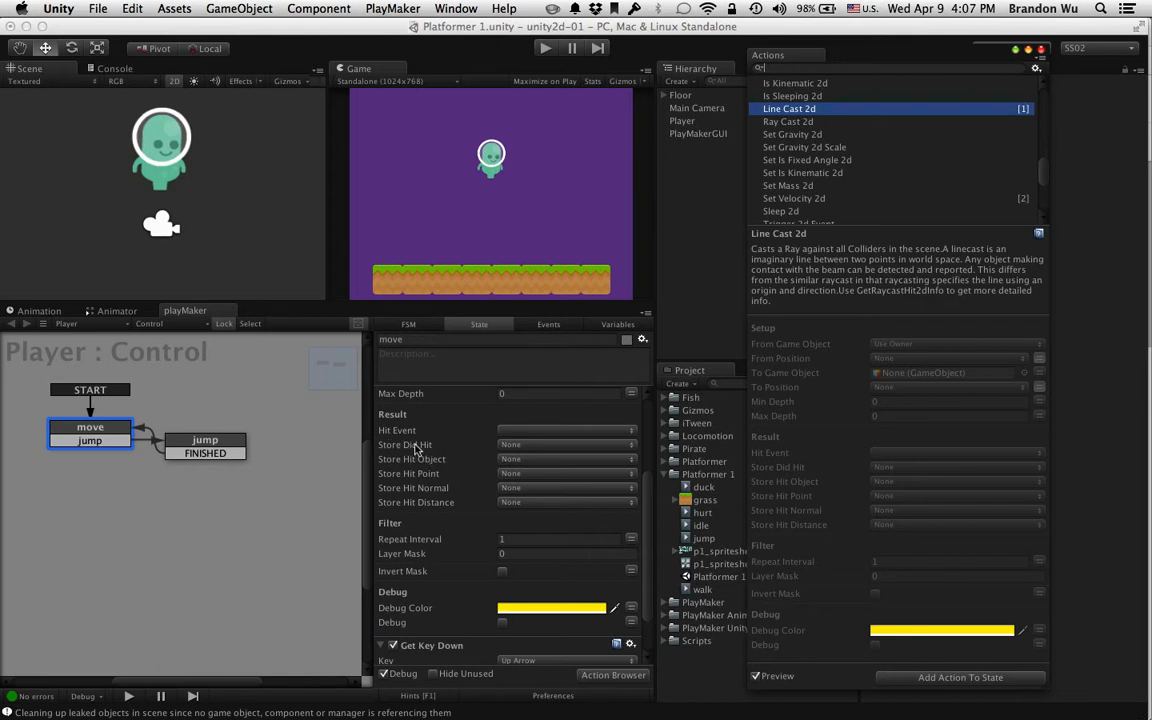
scroll(435, 458, "up", 1)
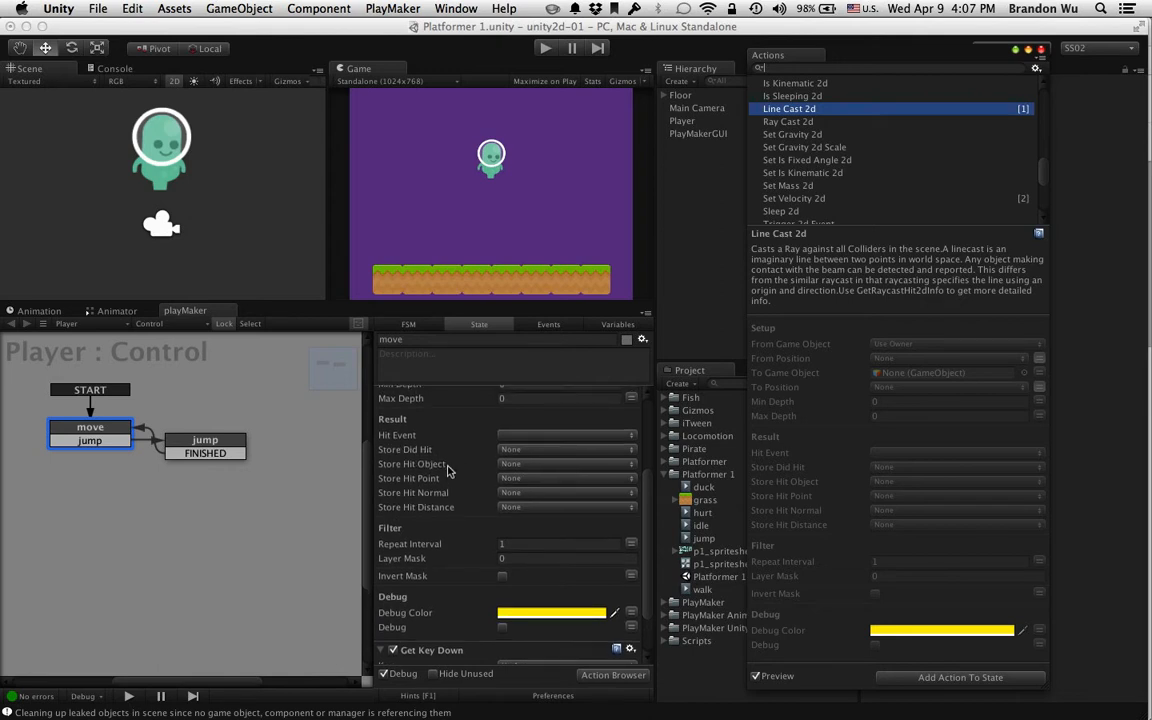
scroll(452, 472, "up", 5)
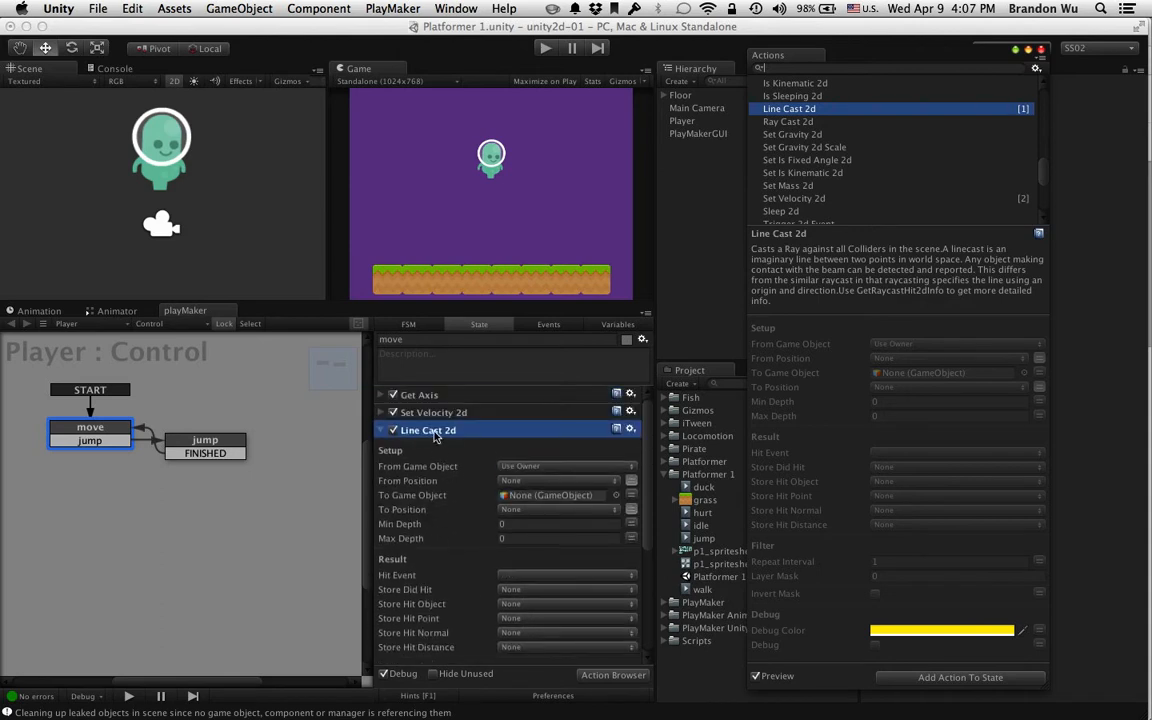
left_click(1040, 52)
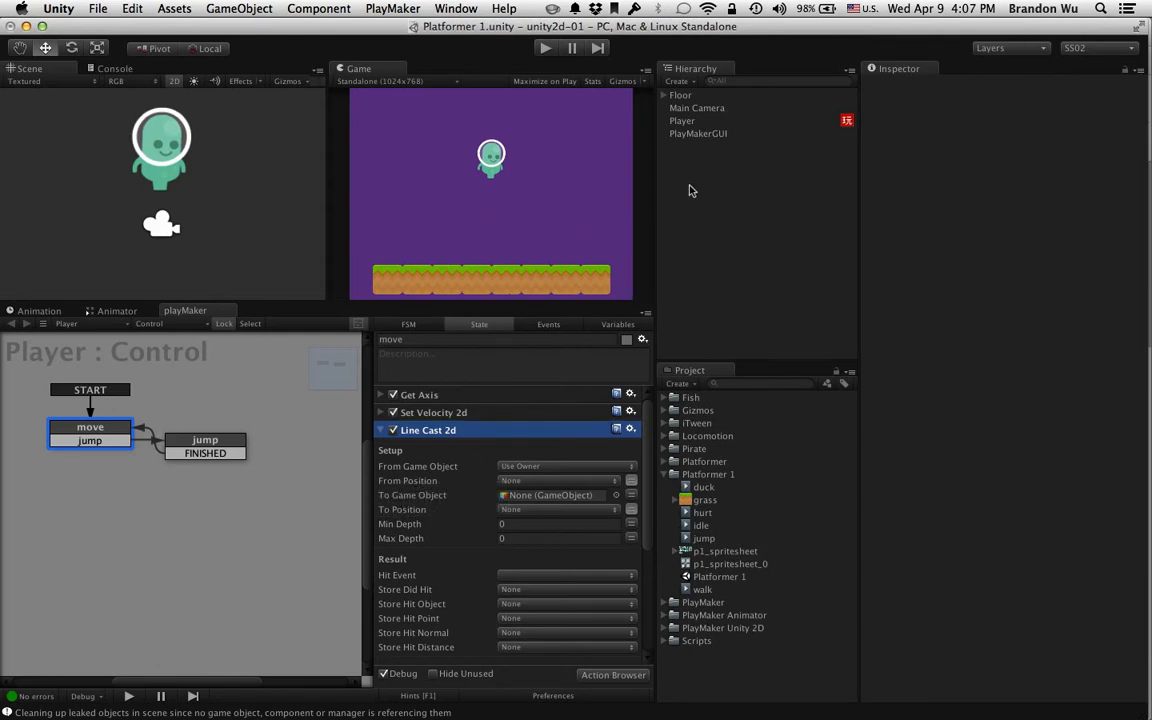
Create an empty game object and name it Ground Check.
left_click(684, 121)
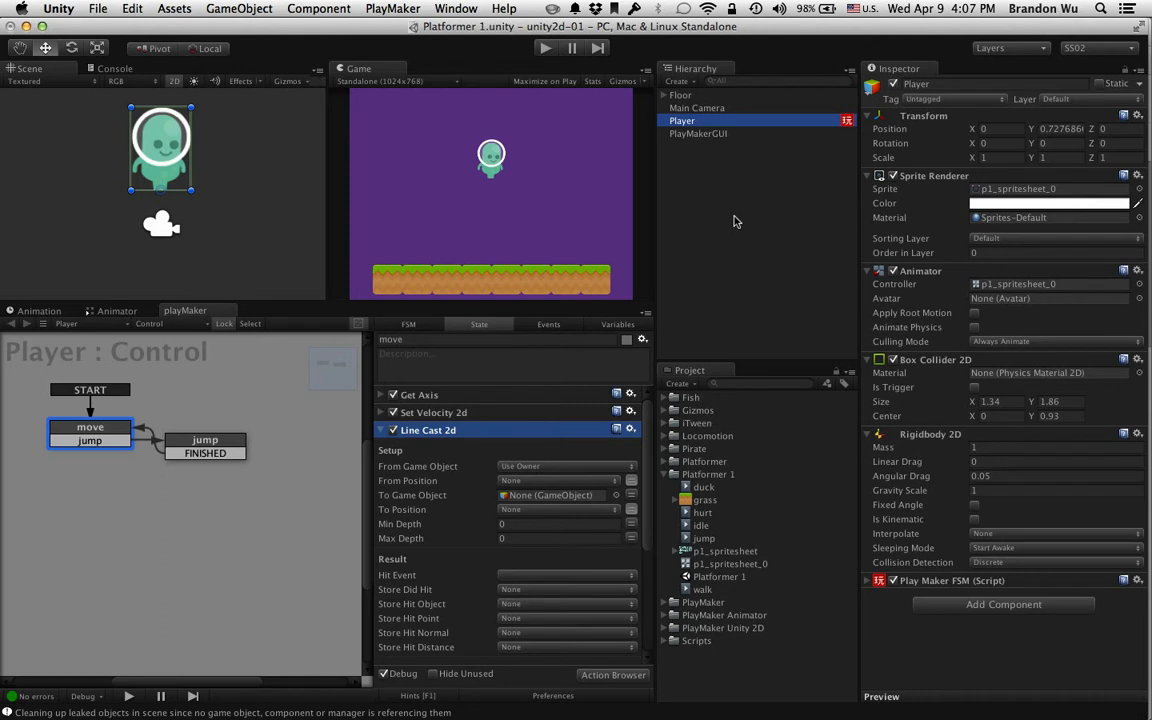
left_click(734, 221)
left_click(230, 9)
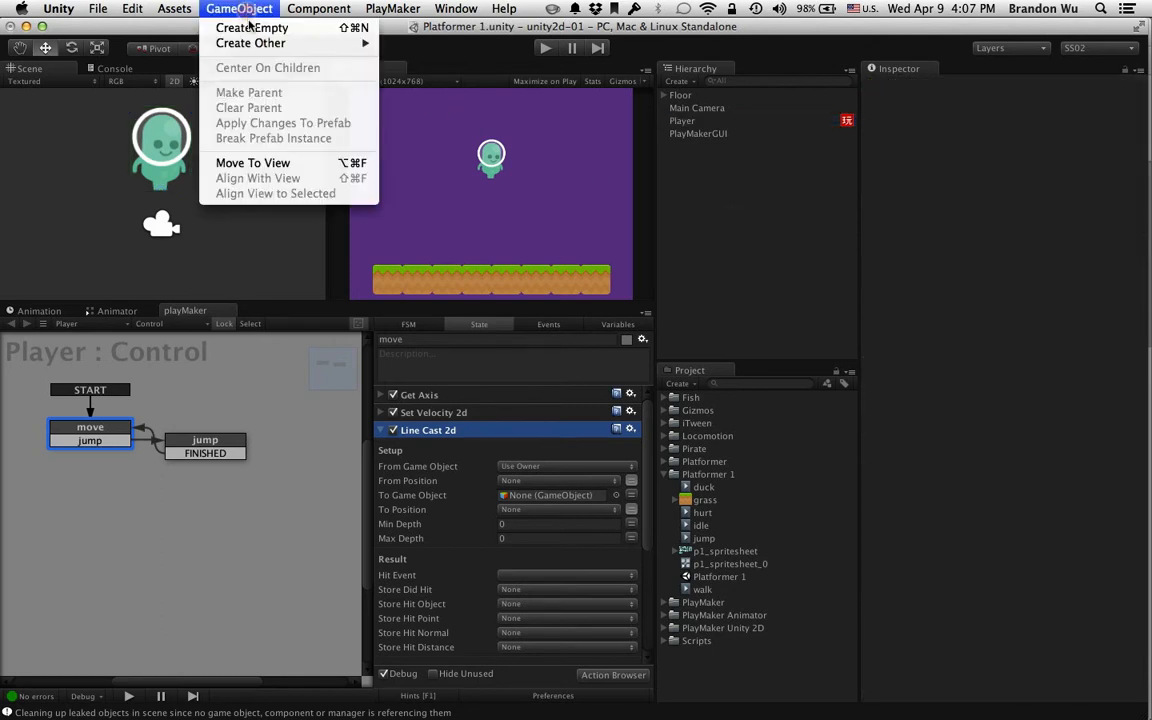
left_click(297, 29)
left_click(915, 84)
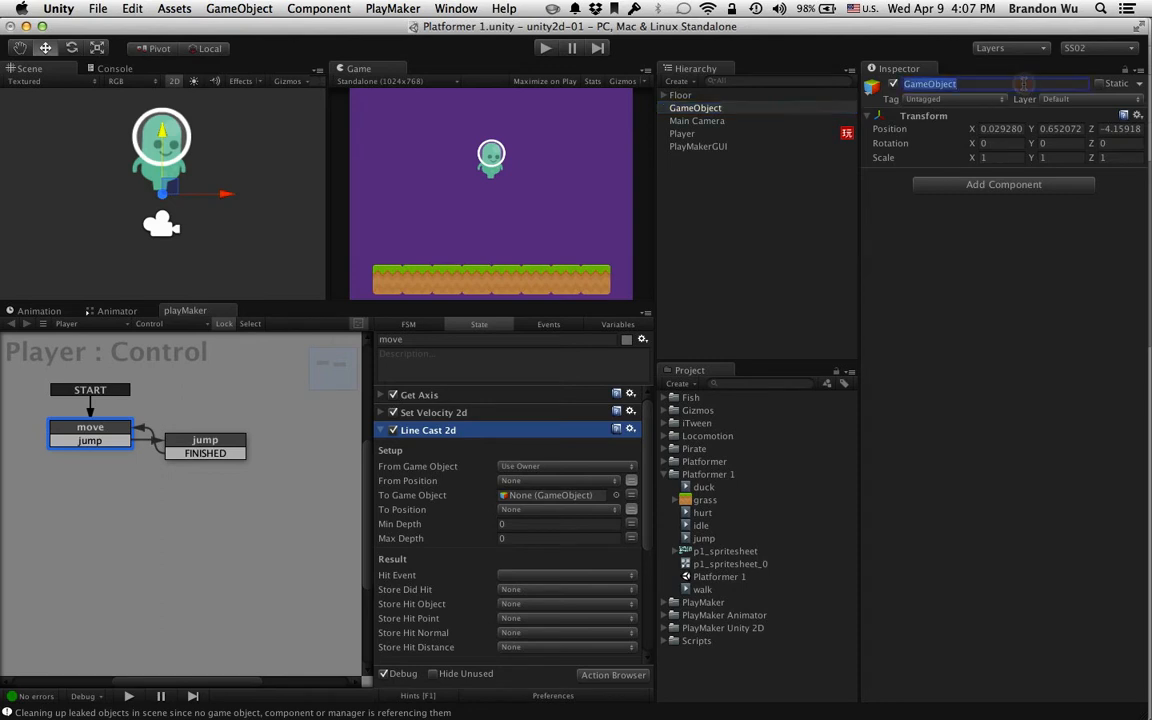
type("Ground C")
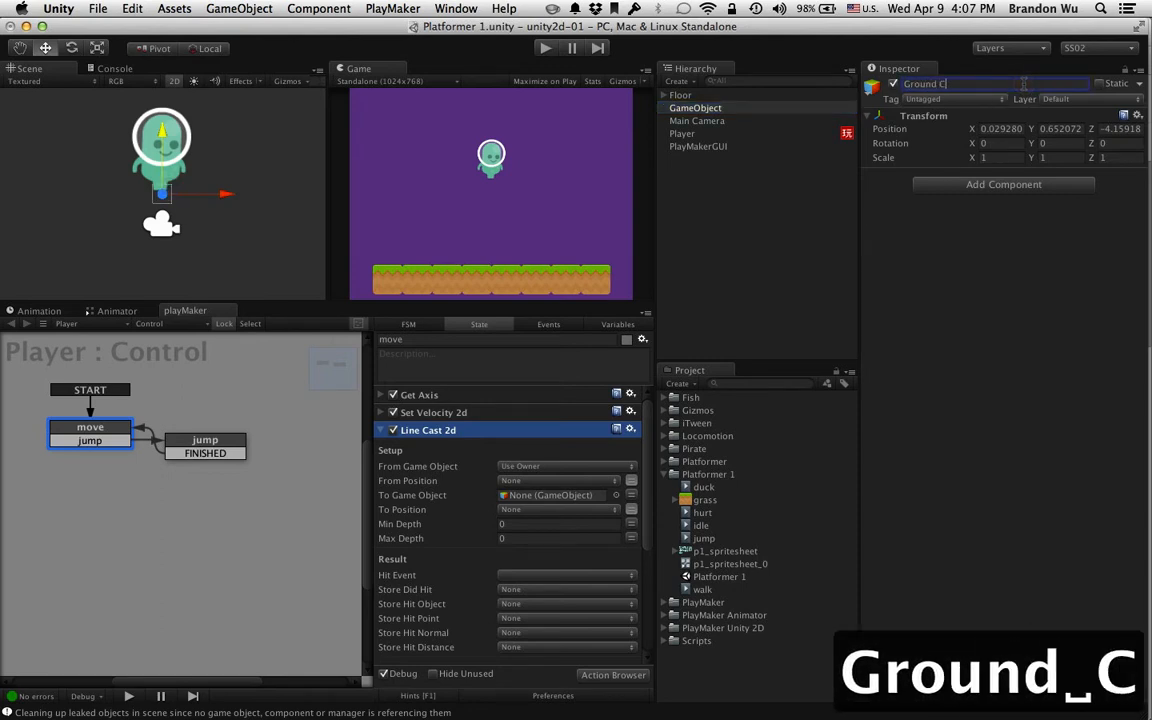
type("heck")
key("Return")
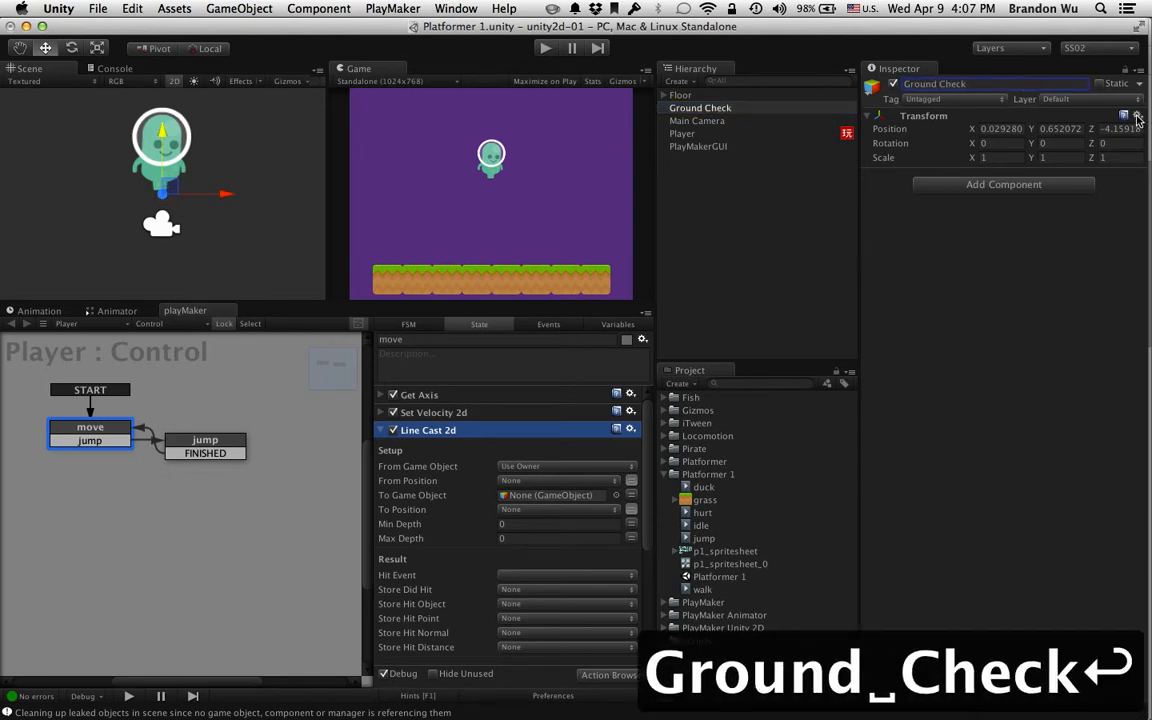
Make Ground Check a child of the Player object in the hierarchy.
left_click_drag(720, 107, 693, 122)
left_click(694, 120)
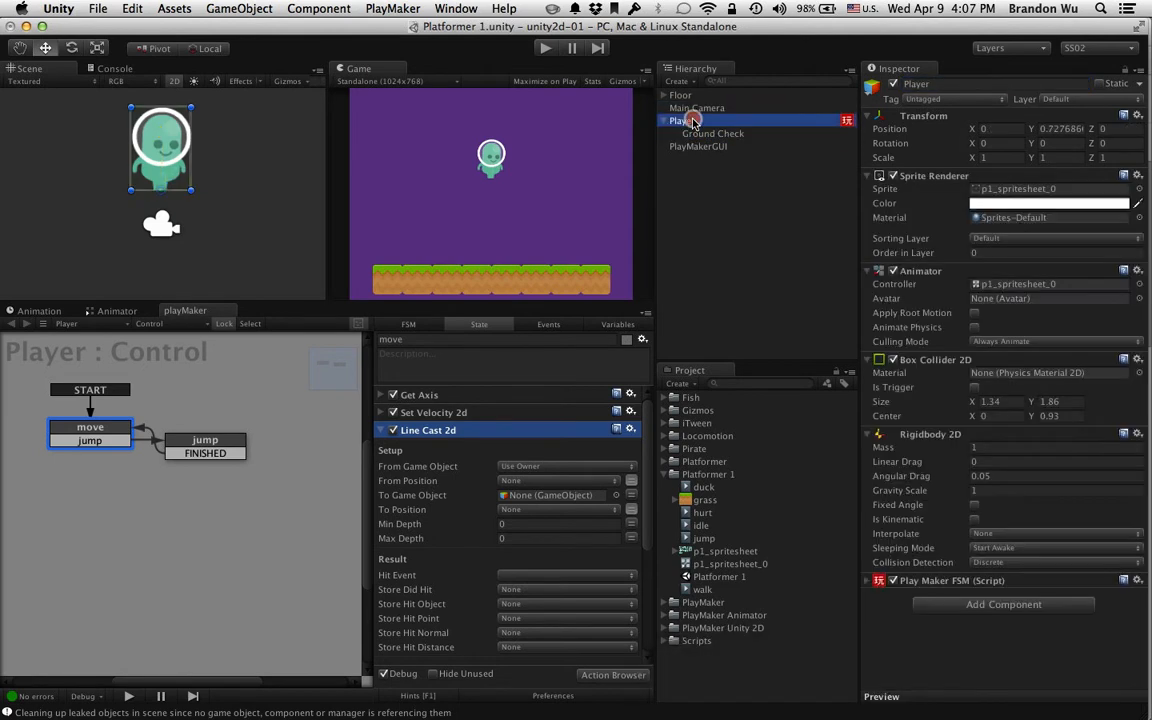
double_click(703, 133)
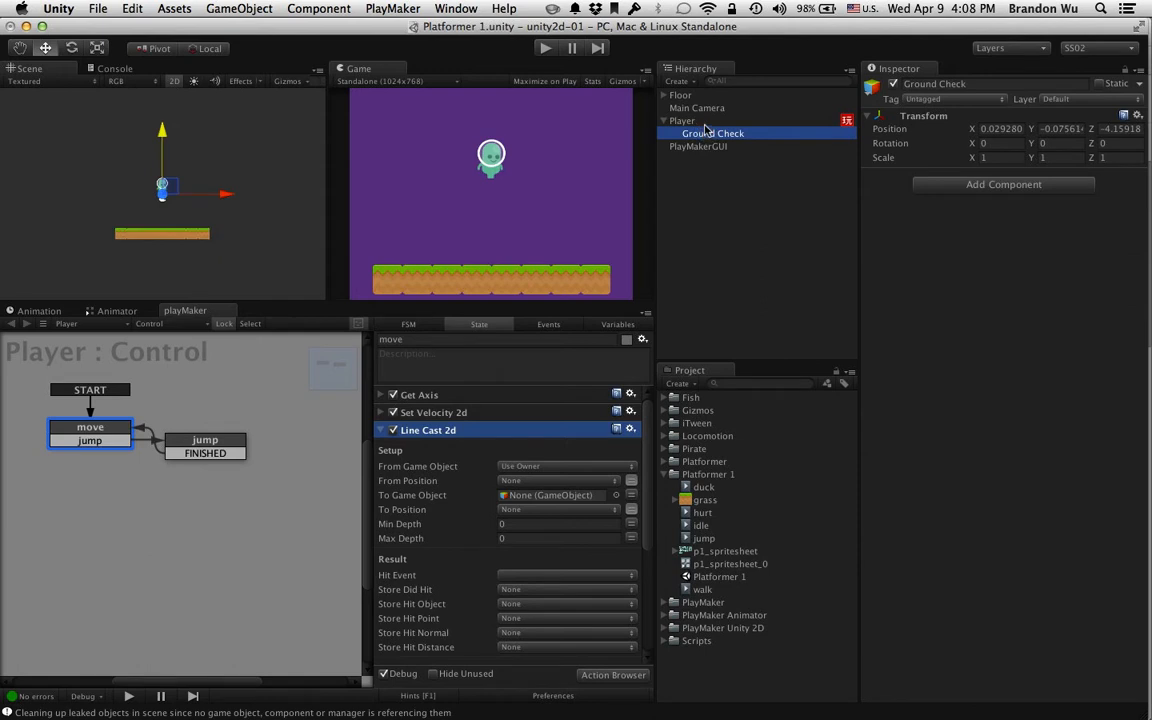
double_click(705, 121)
scroll(260, 221, "up", 5)
middle_click_drag(260, 226, 258, 196)
Assign the yellow diamond icon to the Ground Check object so it can be seen in the scene.
left_click(680, 132)
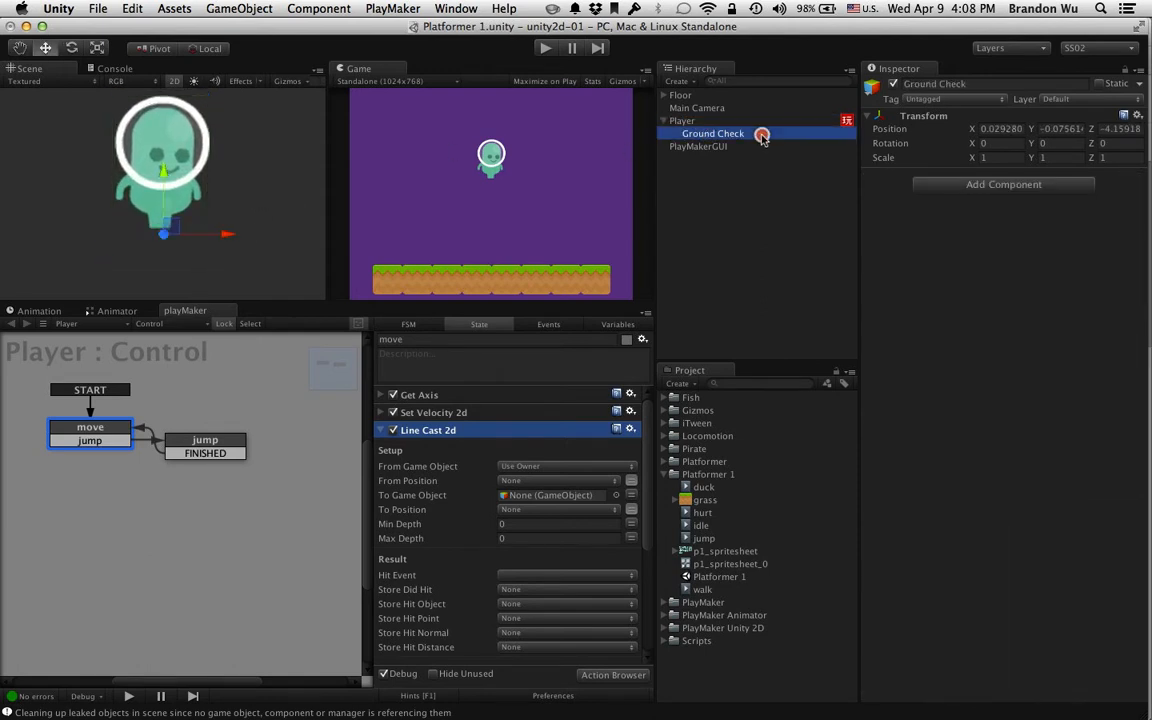
left_click(872, 88)
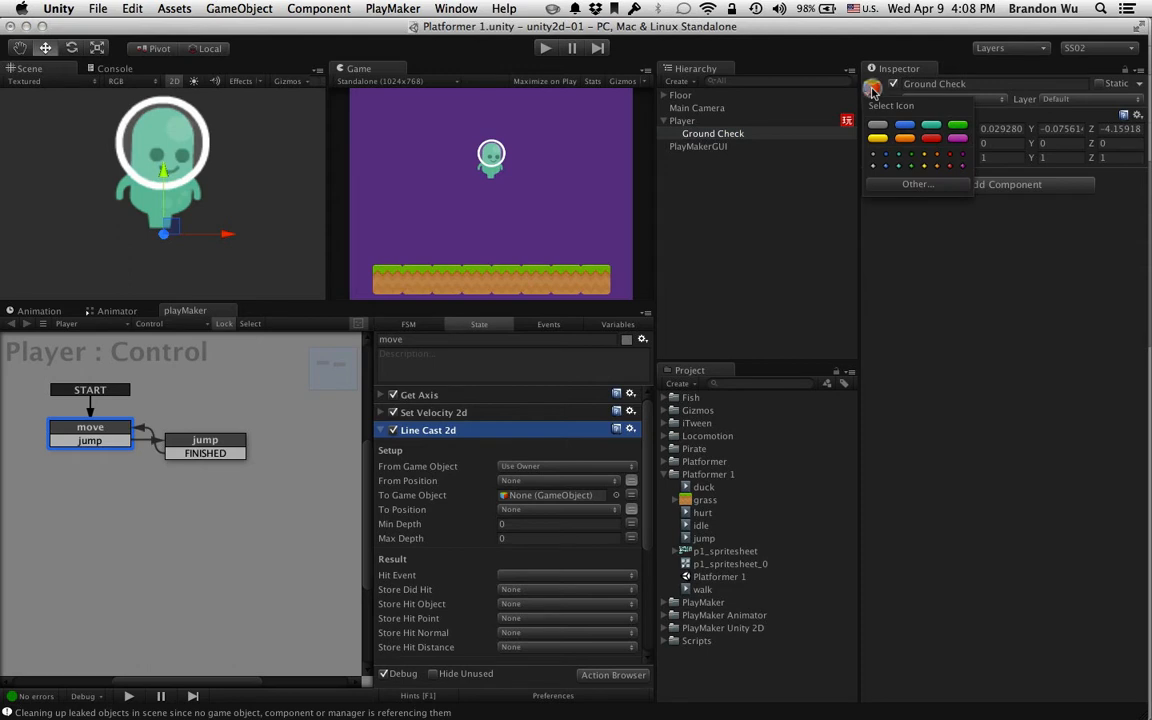
left_click(924, 170)
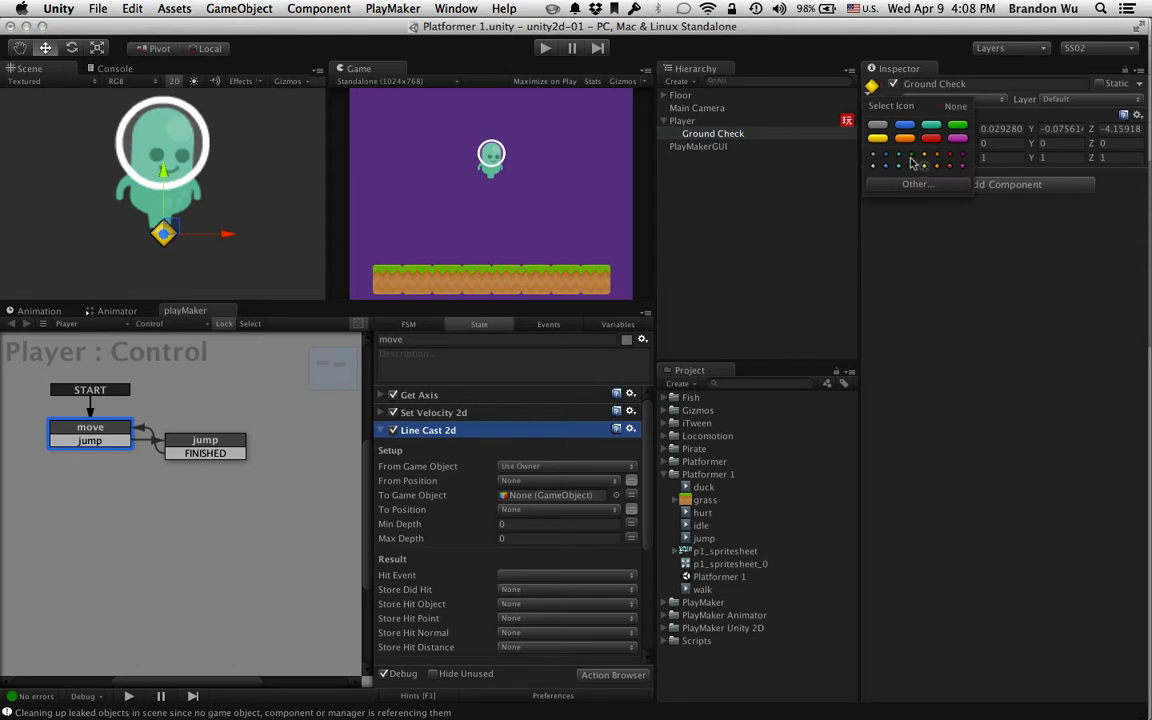
left_click(928, 232)
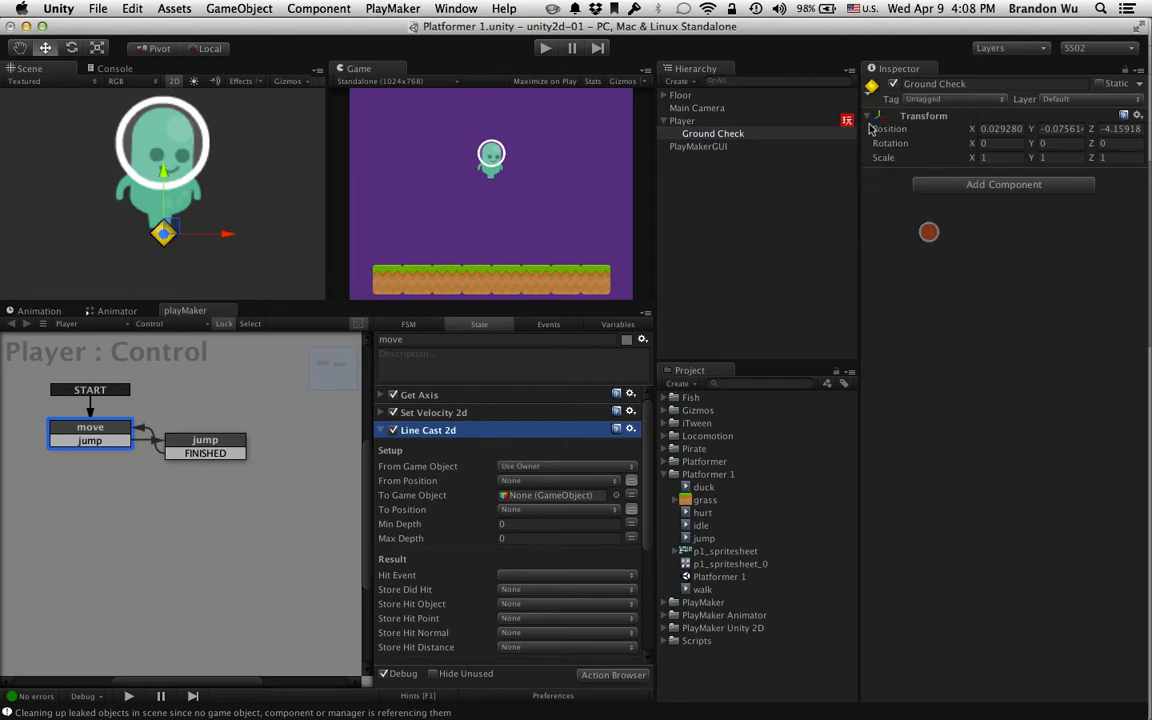
Set Ground Check's local position to X 0, Y 0, Z 0.
left_click(741, 133)
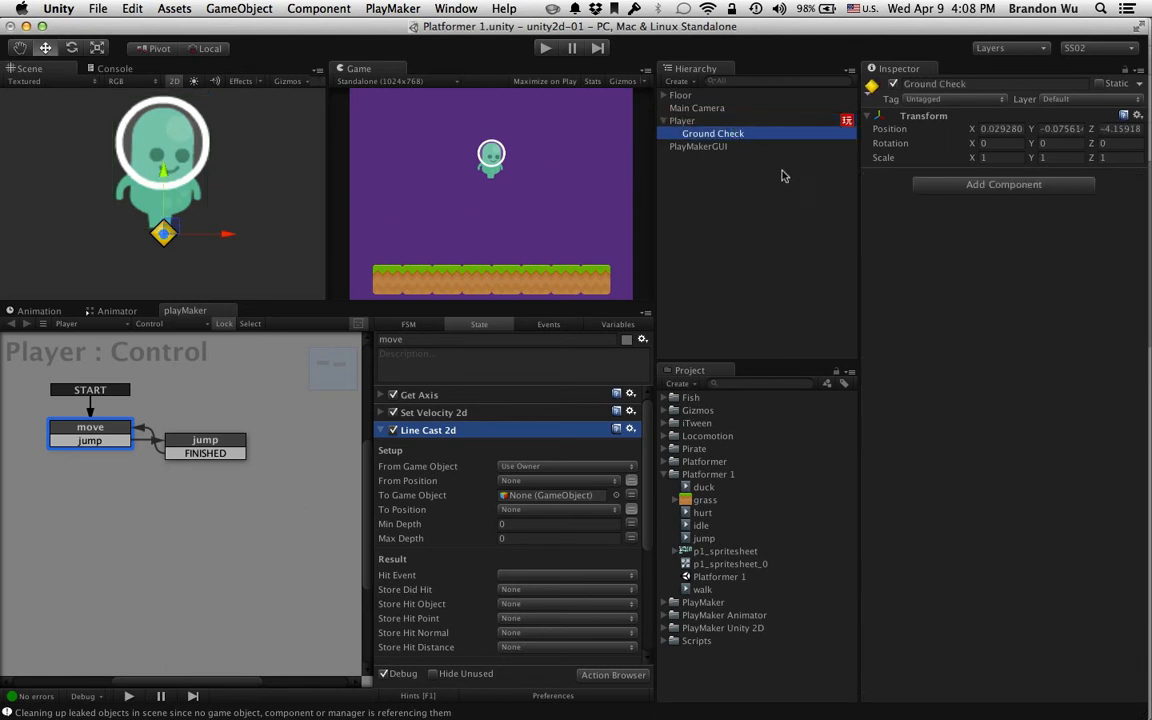
scroll(175, 250, "up", 5)
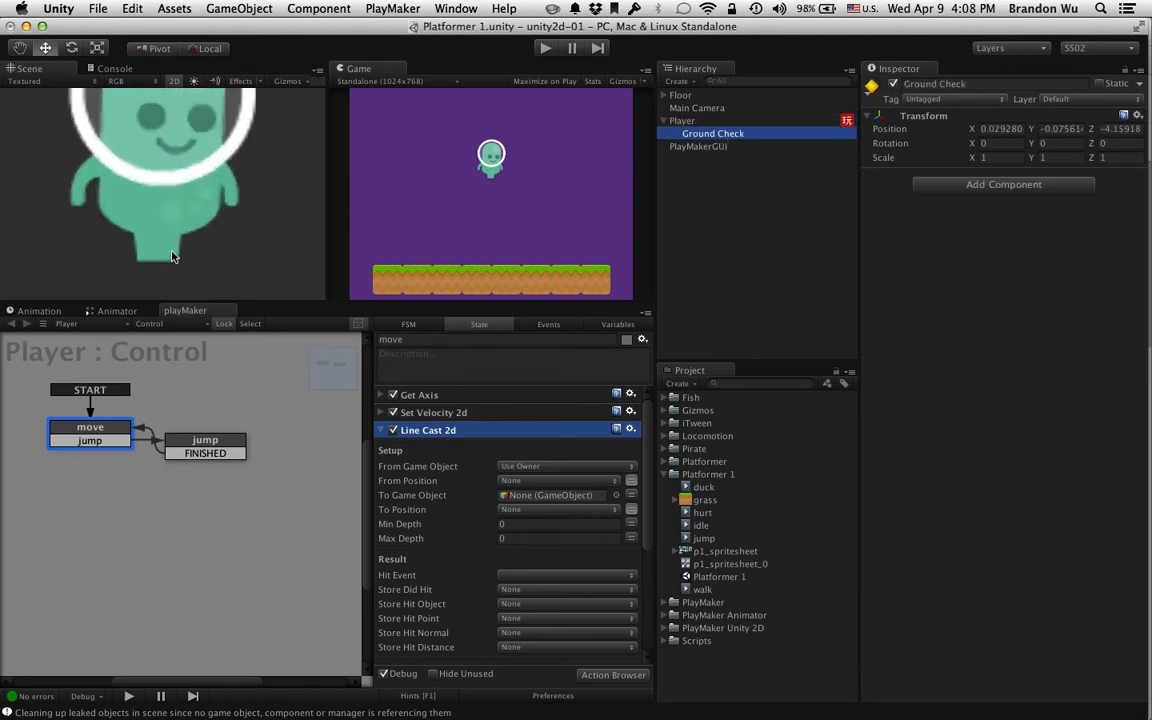
scroll(198, 252, "down", 4)
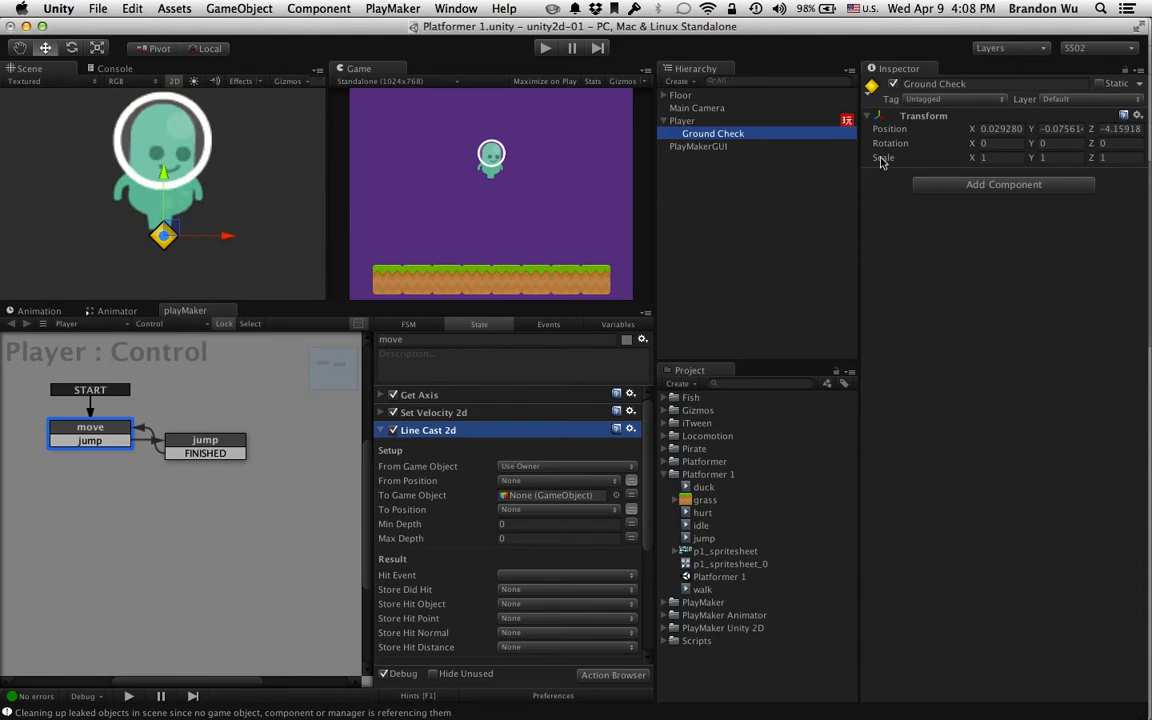
left_click(1003, 129)
type("0")
key("Tab")
type("0")
key("Tab")
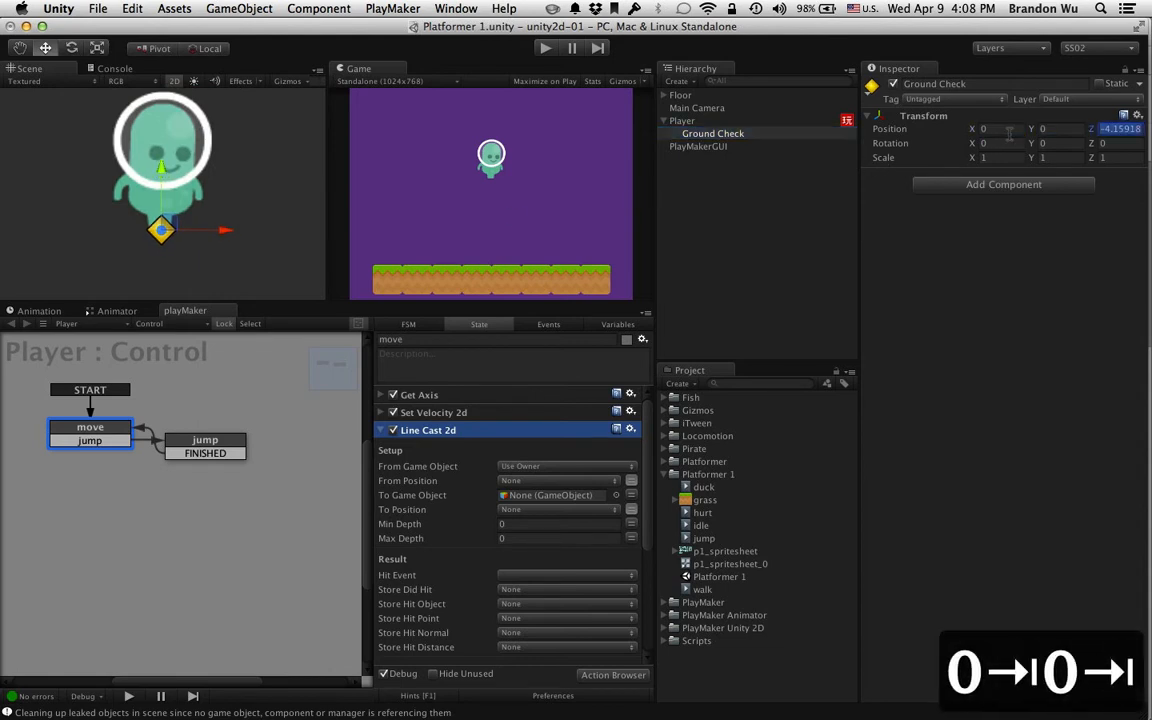
type("0")
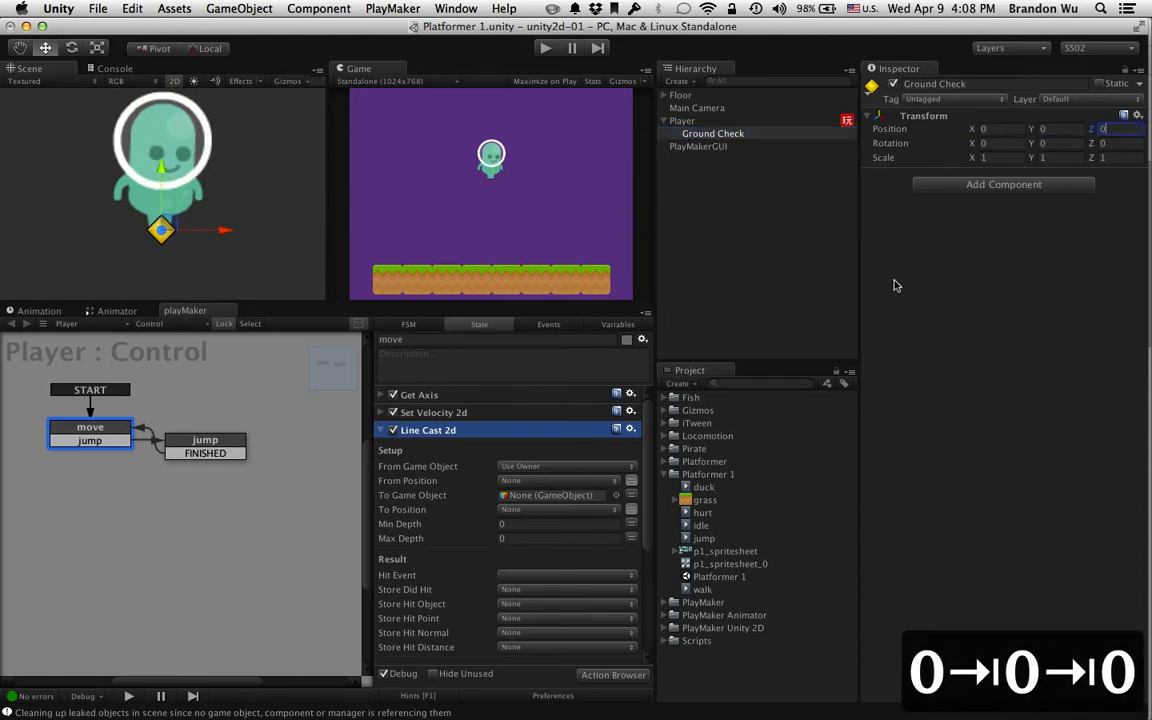
left_click(748, 146)
Move Ground Check slightly below the player's feet, to a Y position of about -0.05.
left_click(748, 131)
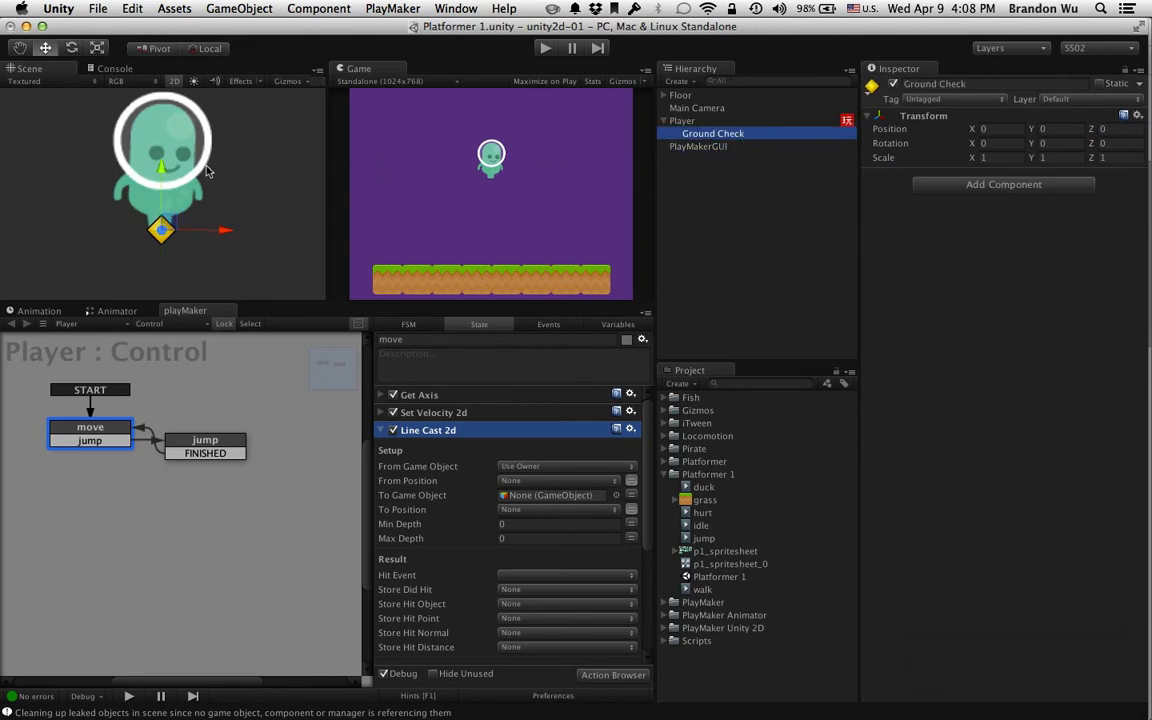
scroll(163, 170, "up", 3)
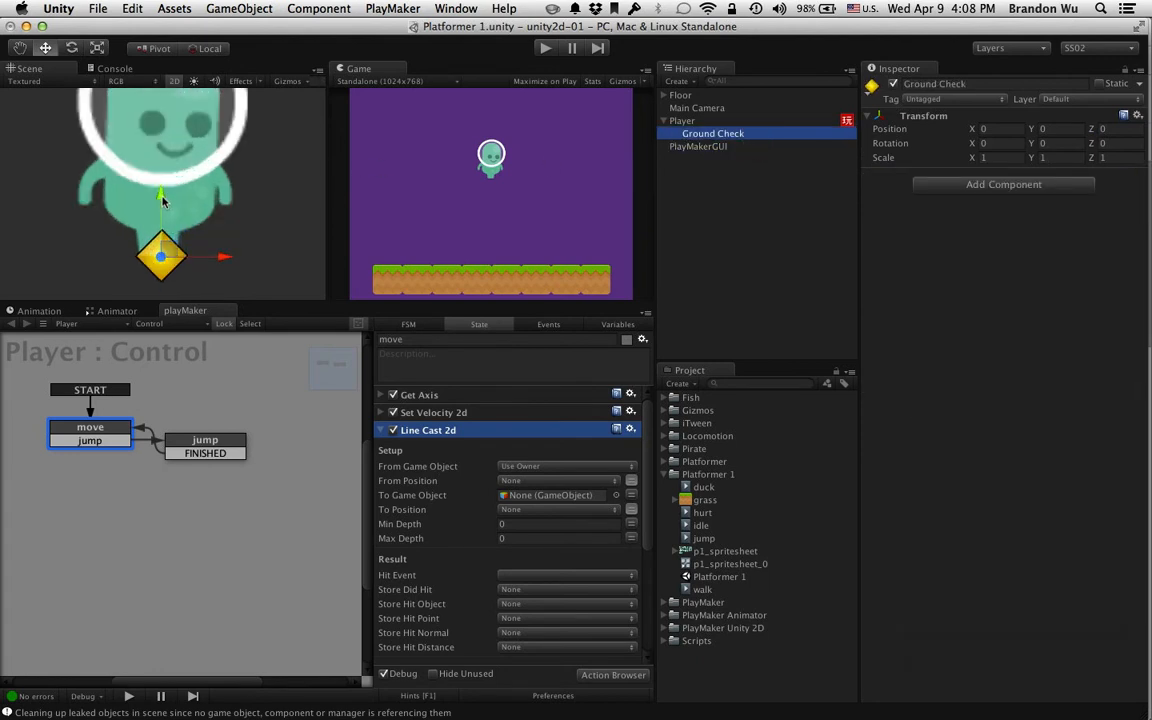
left_click_drag(163, 200, 162, 208)
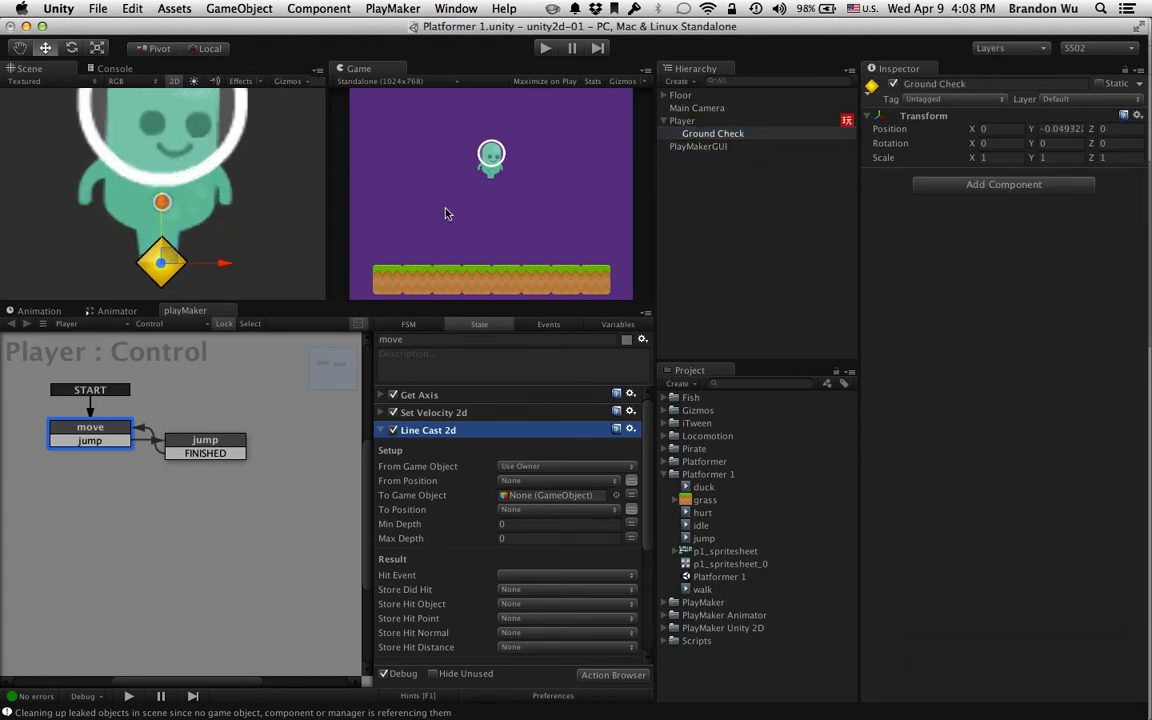
left_click(672, 120)
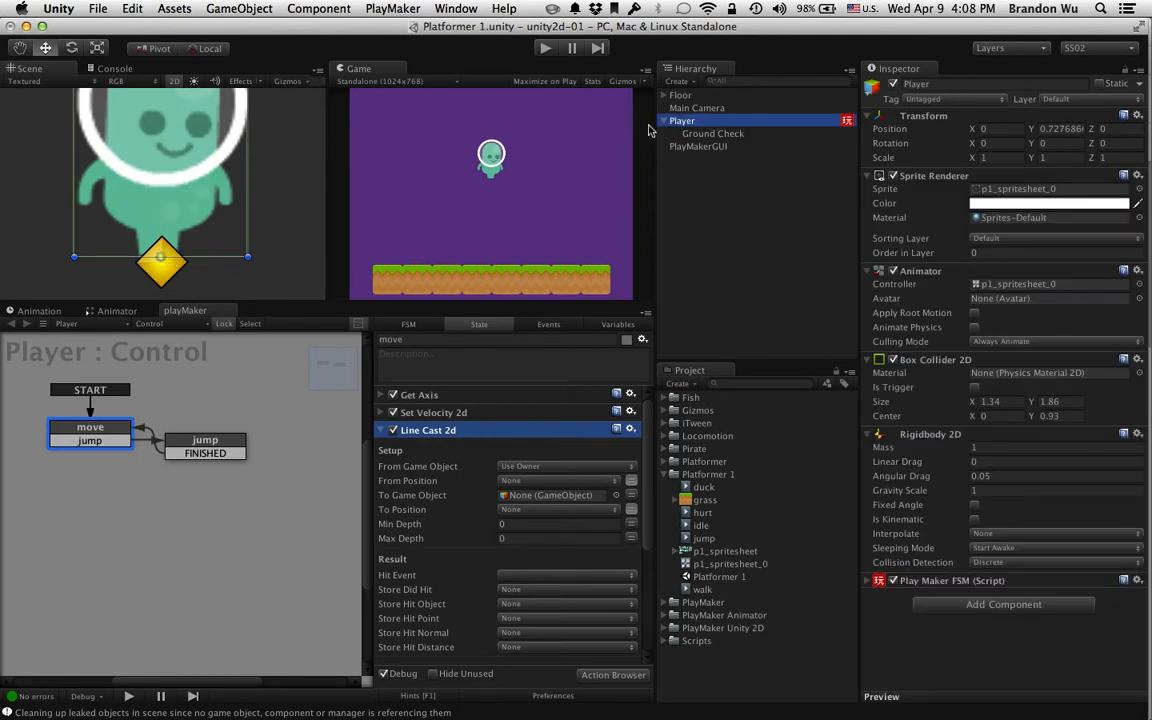
left_click(690, 133)
left_click(689, 121)
scroll(418, 508, "down", 2)
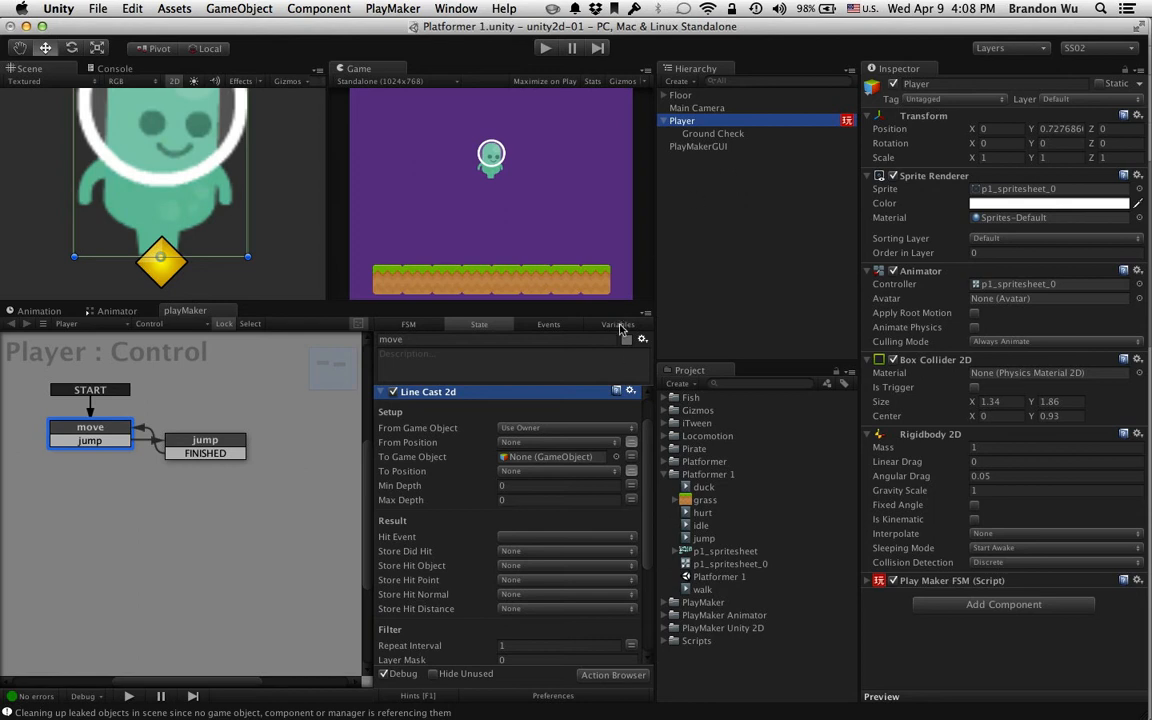
Add a Bool variable named isGrounded to the Player's Control FSM.
left_click(617, 325)
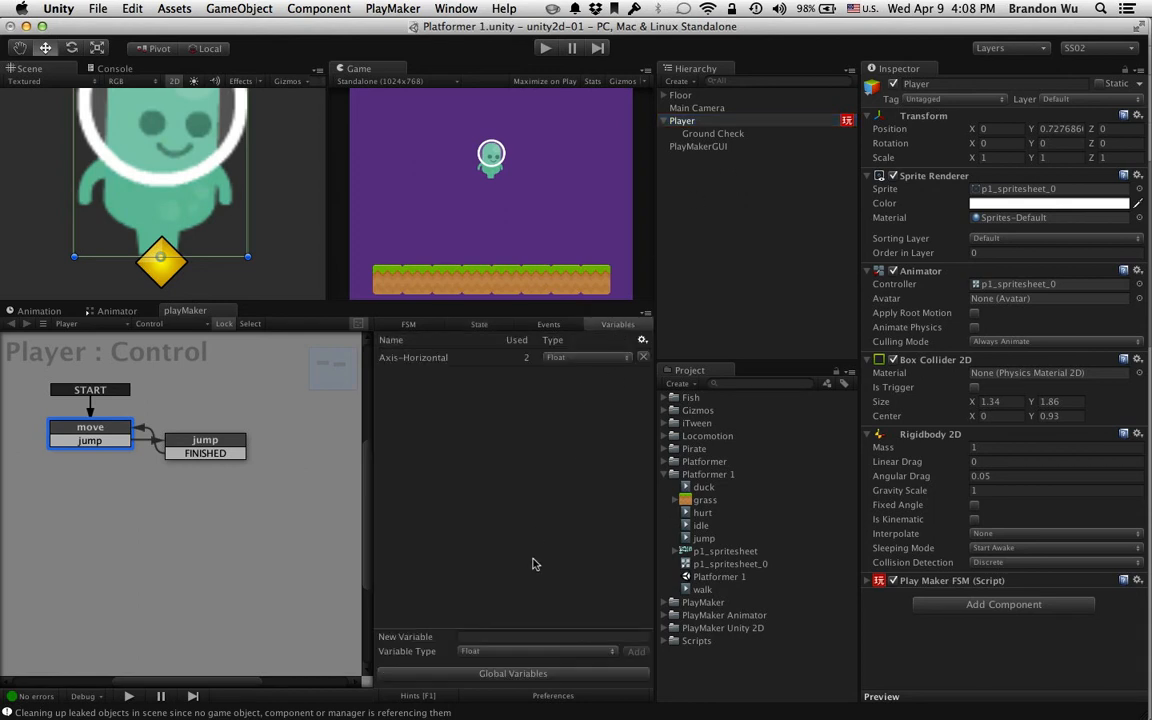
left_click(501, 652)
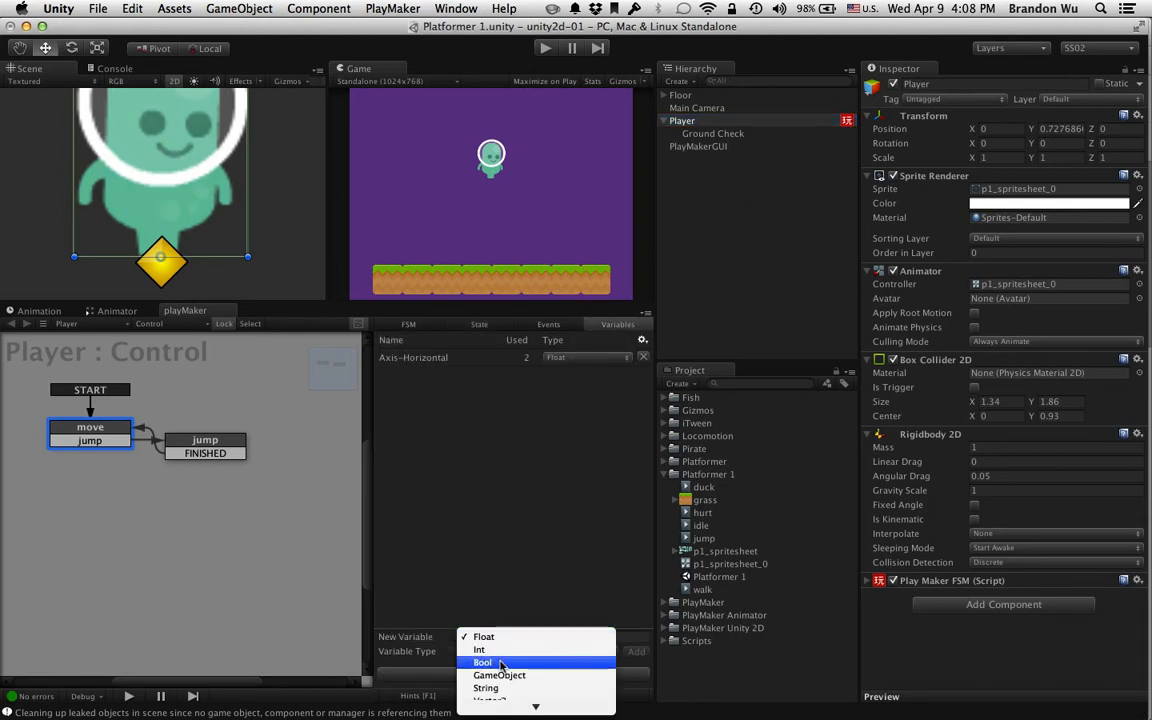
left_click(488, 659)
left_click(499, 638)
type("is")
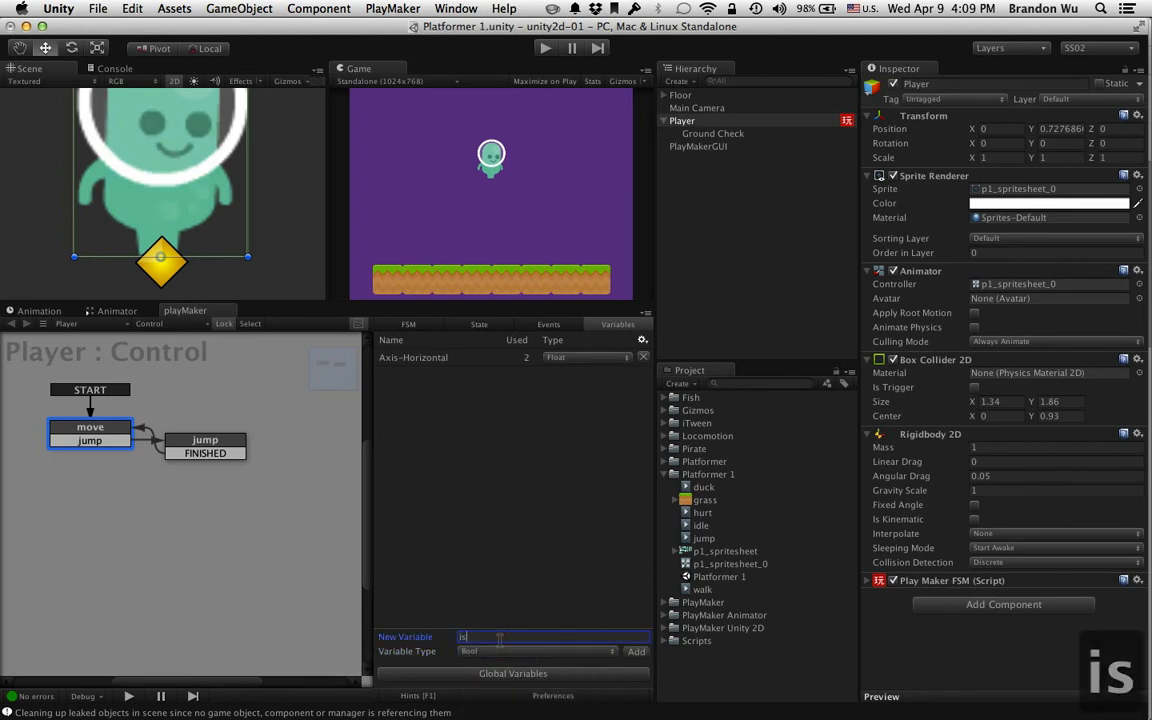
type("Grounded")
key("Return")
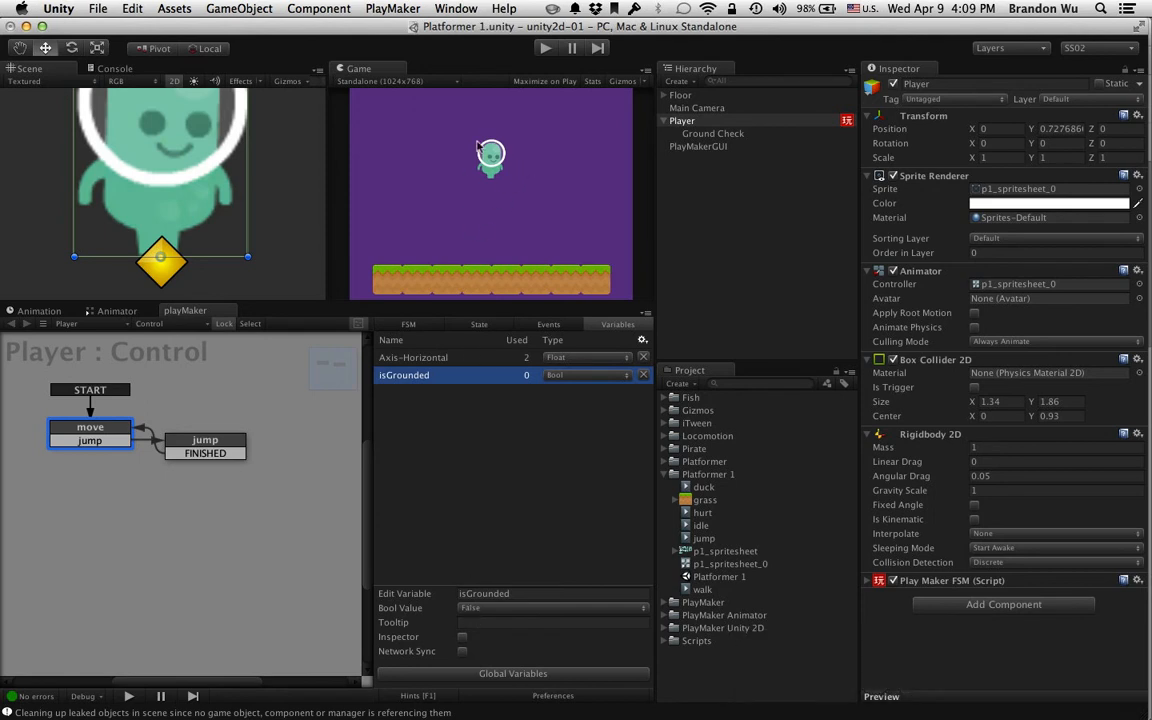
Set Ground Check as the To Game Object of the Line Cast 2d action in the Player's move state.
left_click(487, 322)
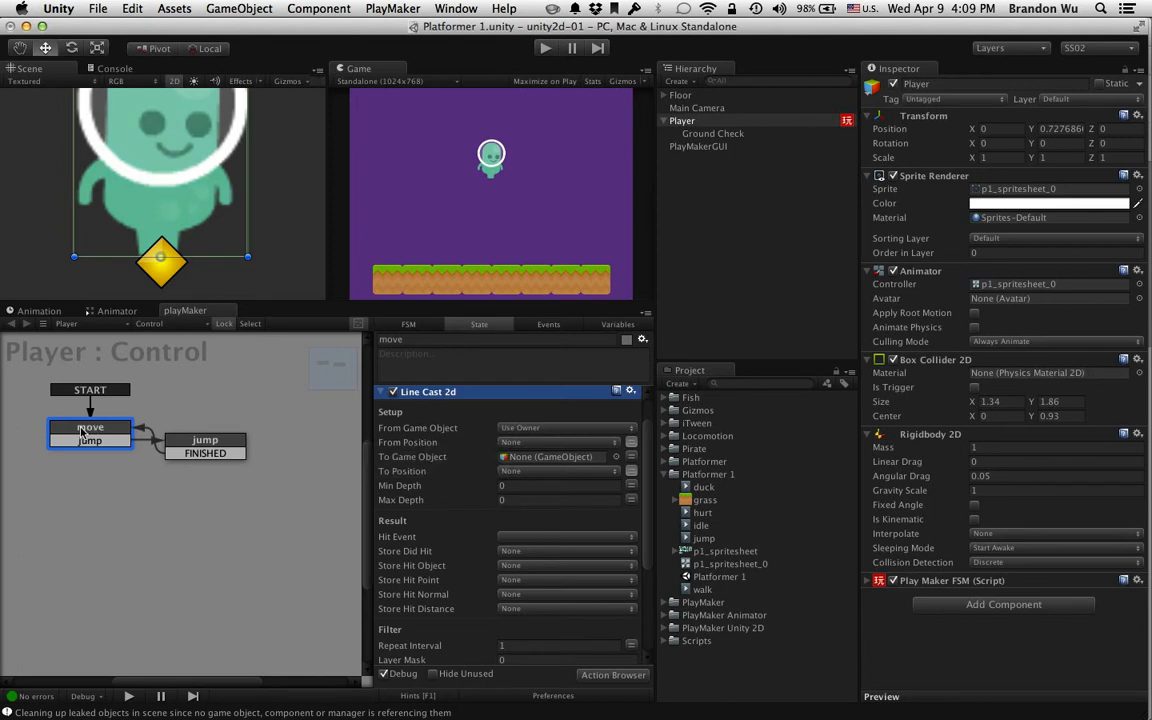
scroll(422, 425, "up", 1)
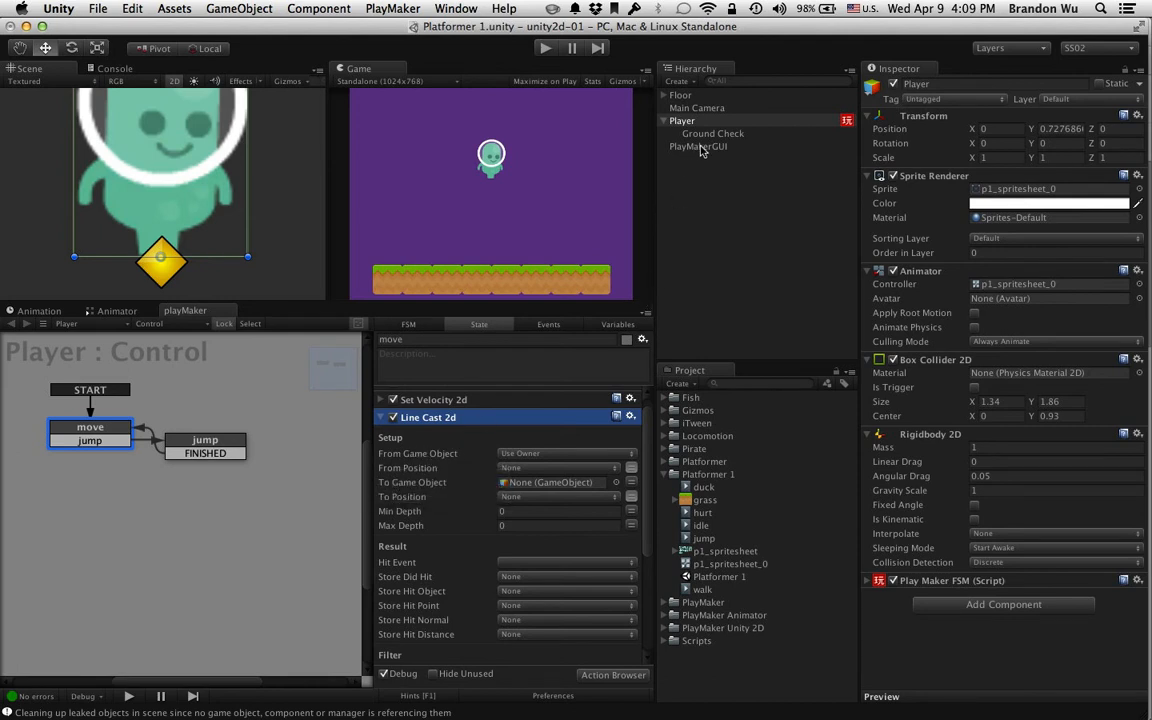
left_click_drag(706, 135, 550, 484)
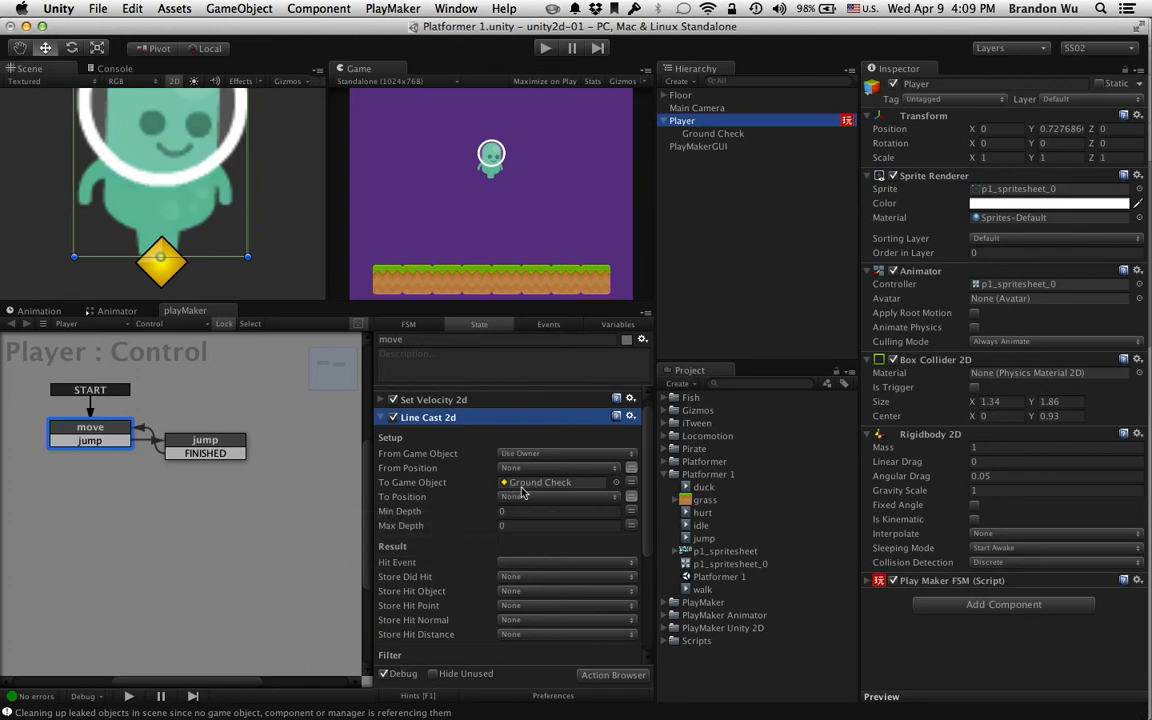
Store the Line Cast 2d action's Did Hit result in the isGrounded variable.
scroll(465, 510, "down", 2)
scroll(462, 520, "down", 2)
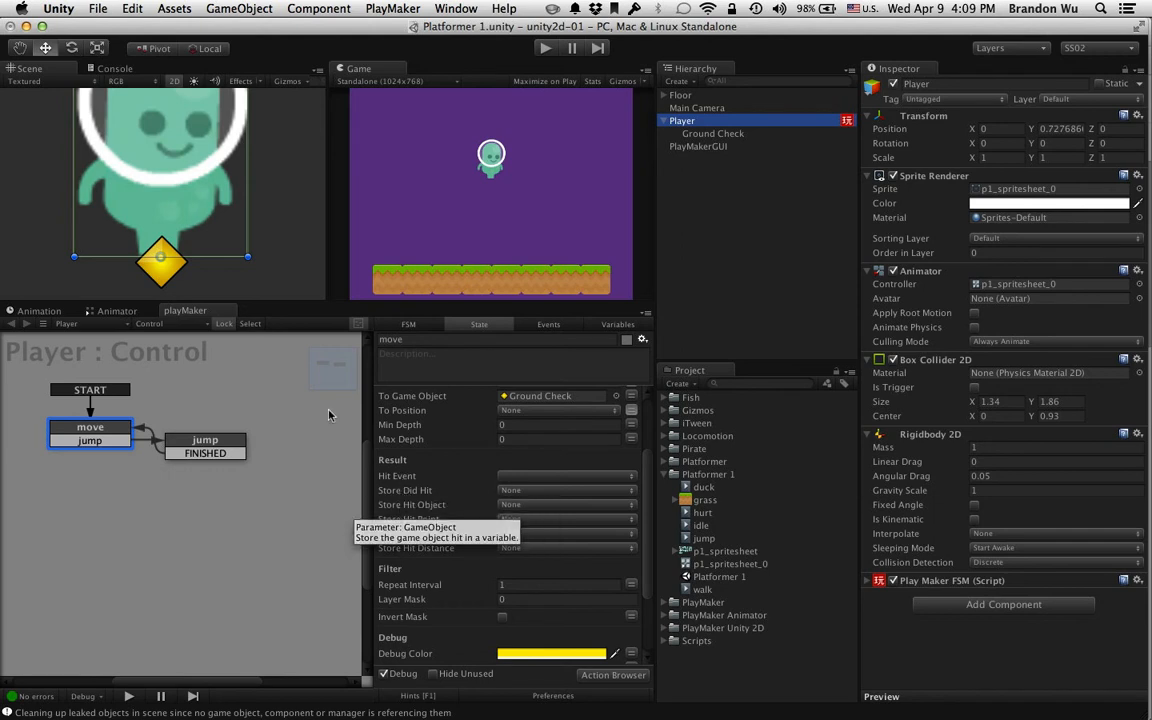
left_click(537, 490)
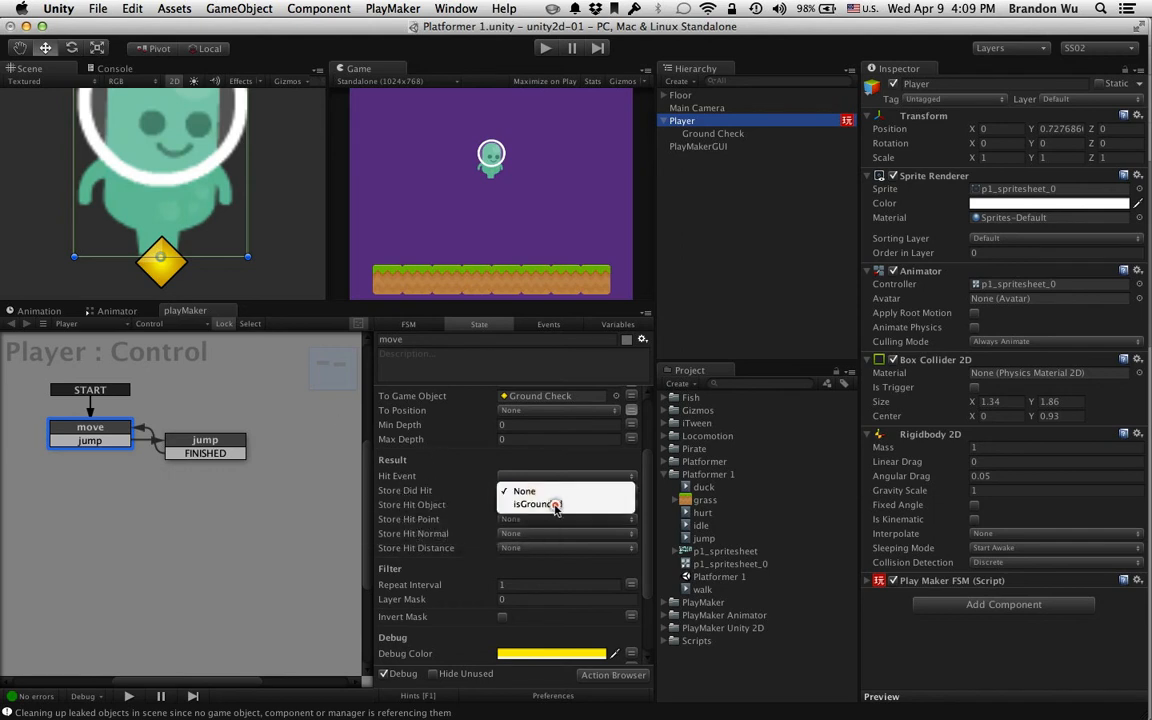
left_click(545, 504)
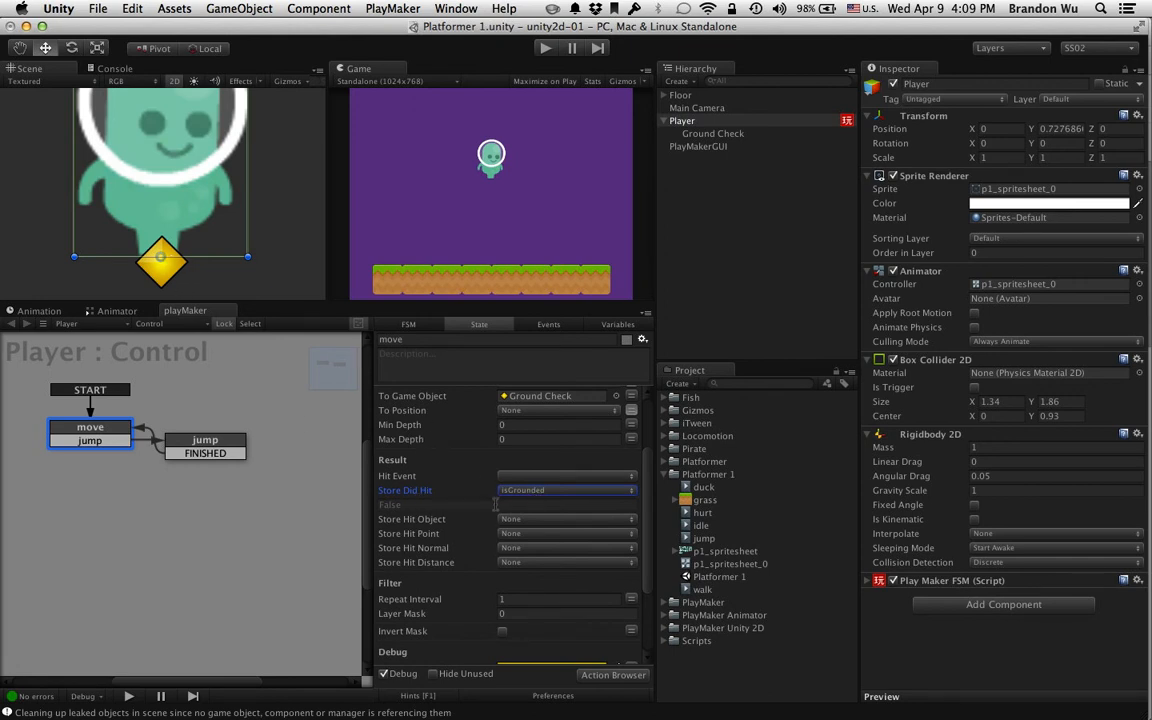
scroll(490, 505, "down", 1)
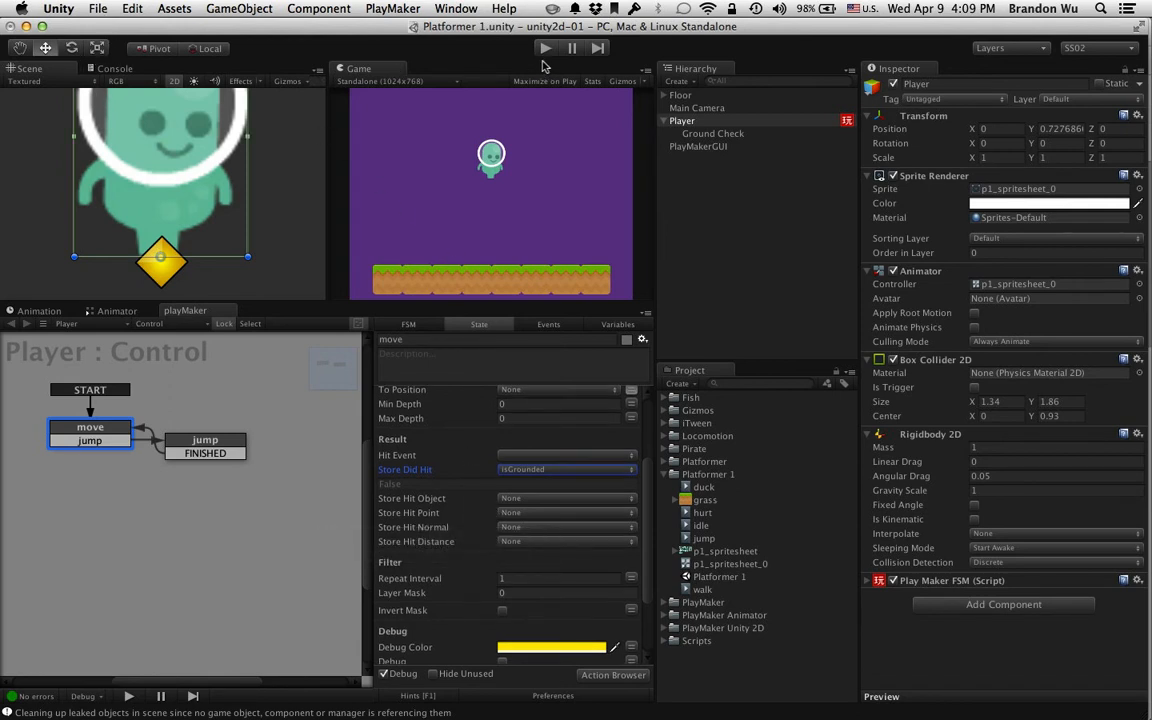
scroll(535, 463, "up", 5)
scroll(535, 463, "down", 3)
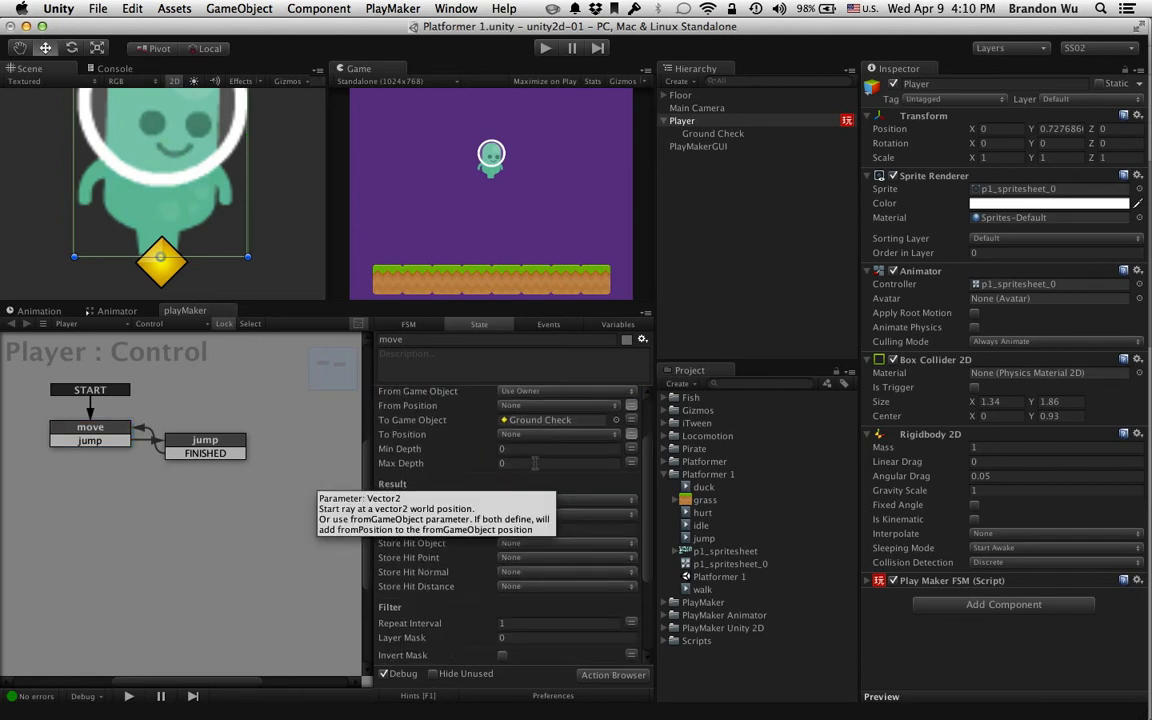
scroll(535, 463, "down", 3)
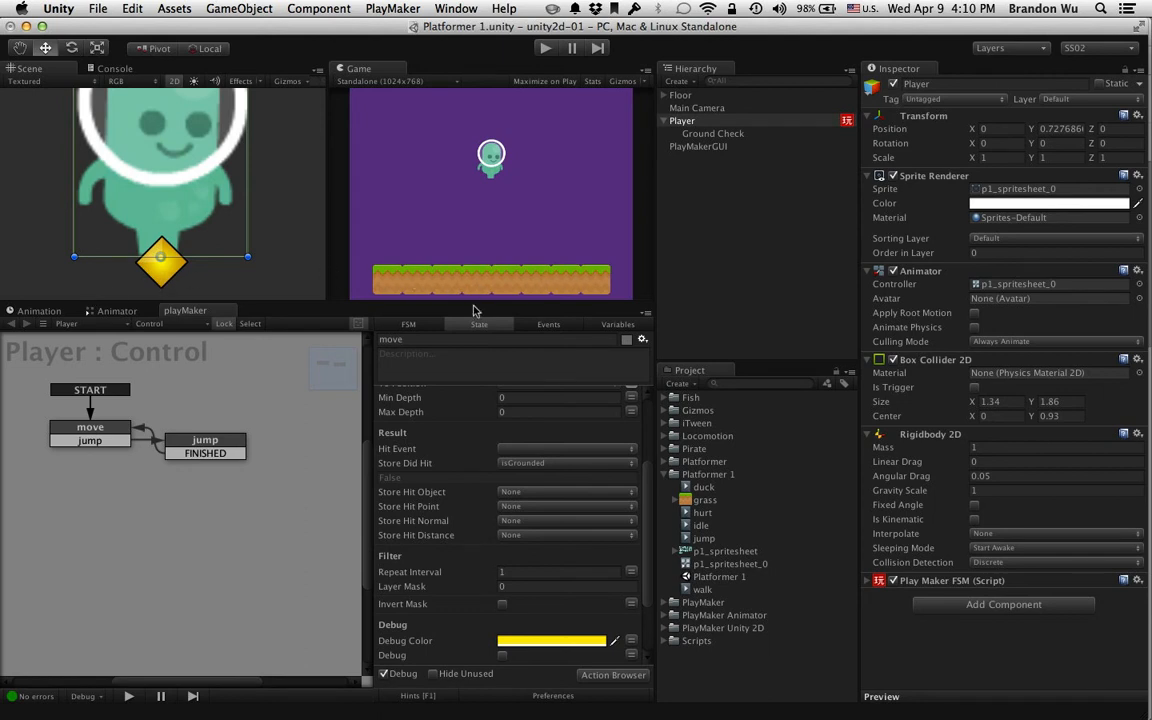
Open the project's layer list from the Floor object and check the name of User Layer 8.
left_click(755, 96)
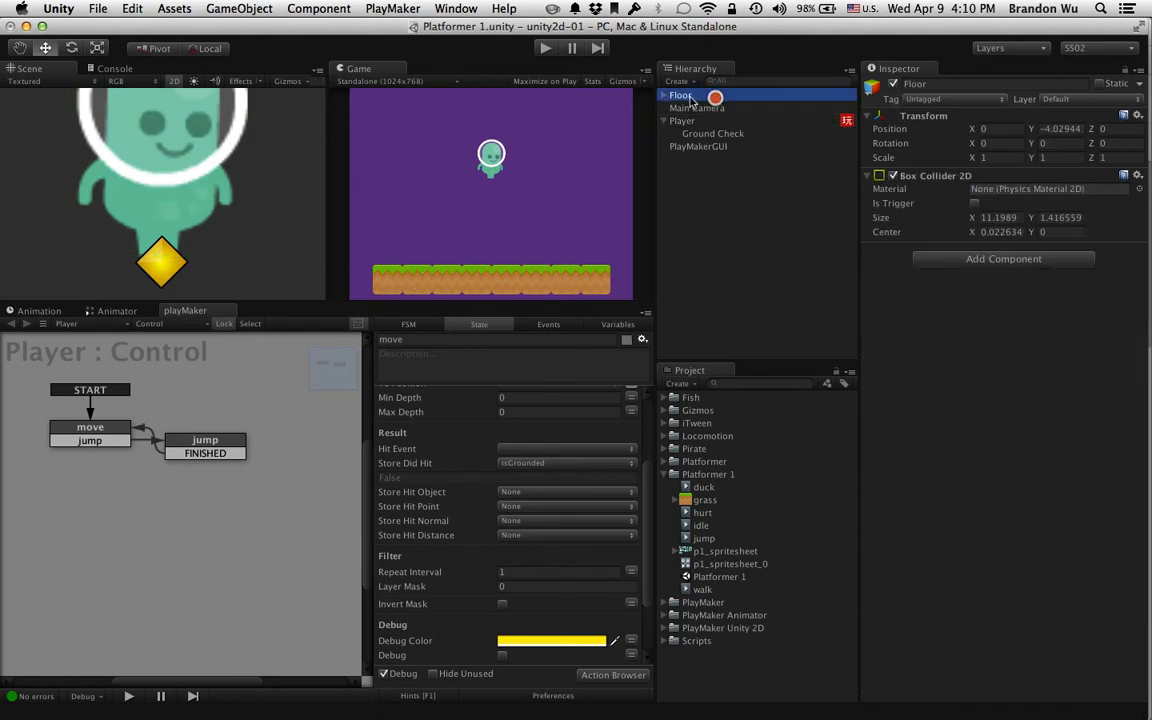
left_click(1113, 100)
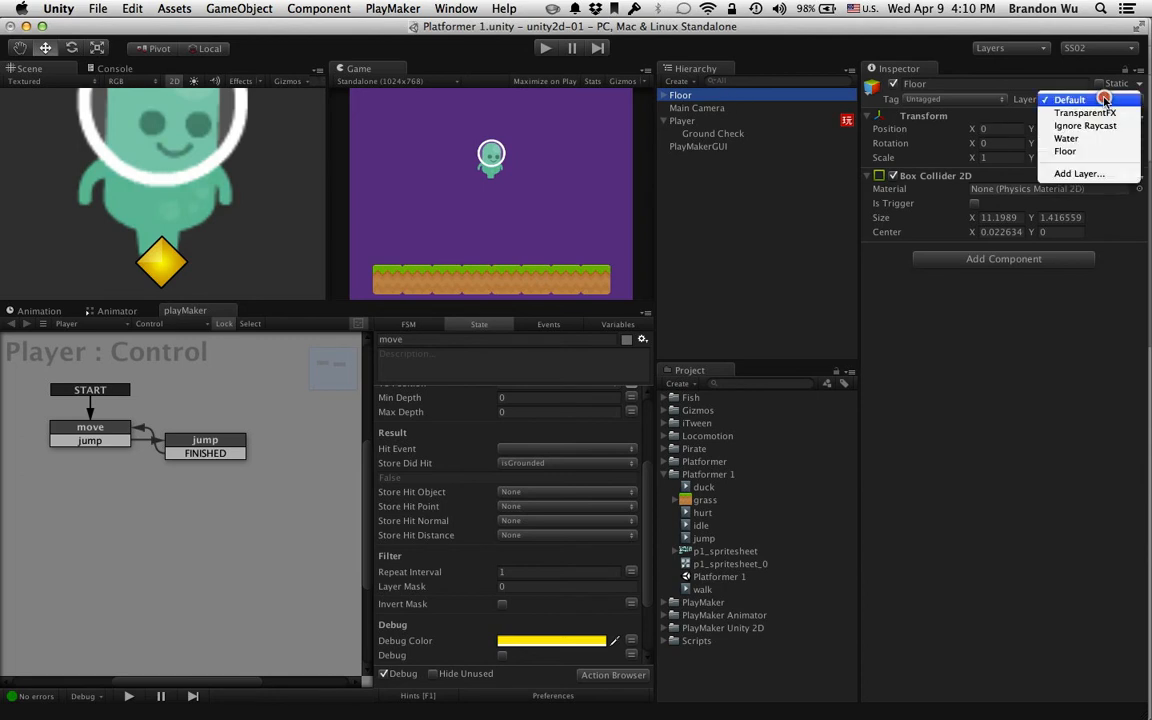
left_click(1075, 175)
left_click(1023, 277)
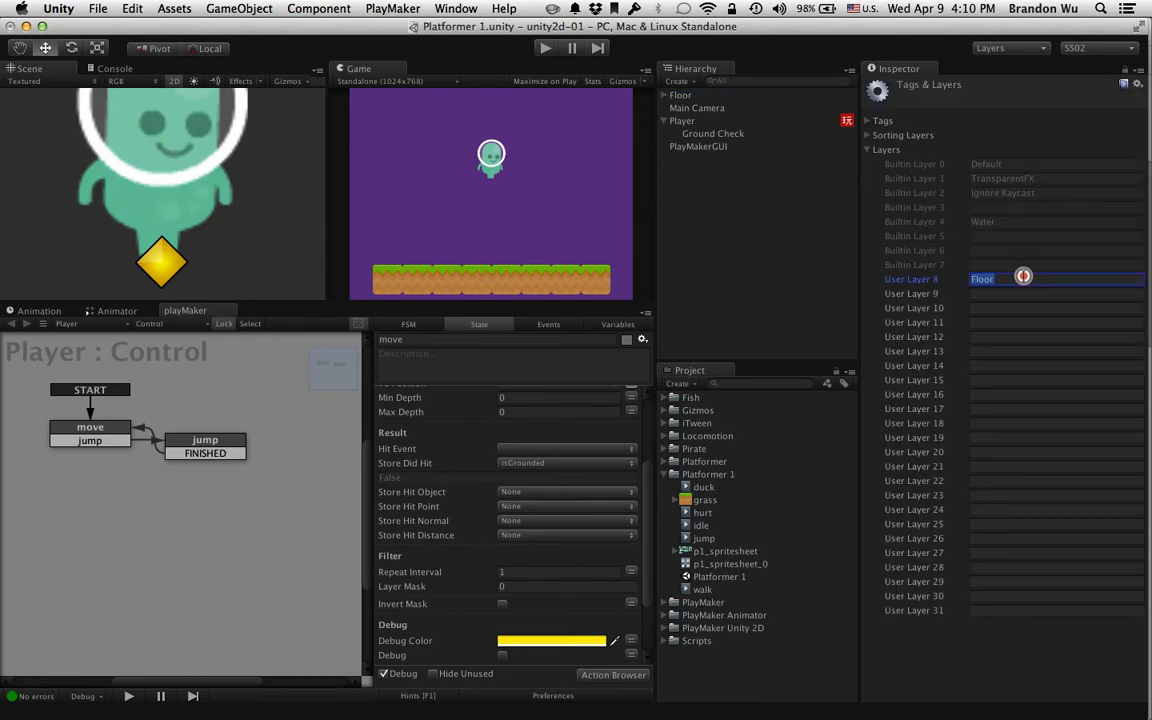
double_click(1008, 279)
left_click(1008, 279)
left_click(802, 236)
Assign the Floor object to the Floor layer, applying the change to this object only and not its grass children.
left_click(738, 95)
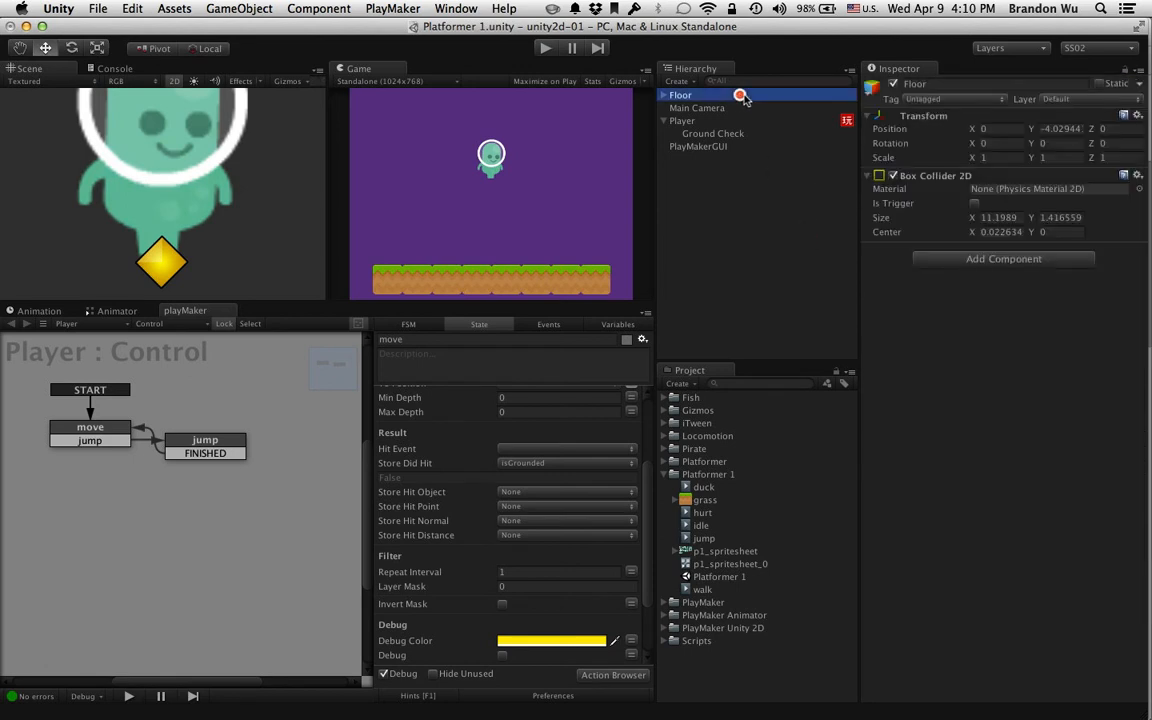
left_click(1064, 100)
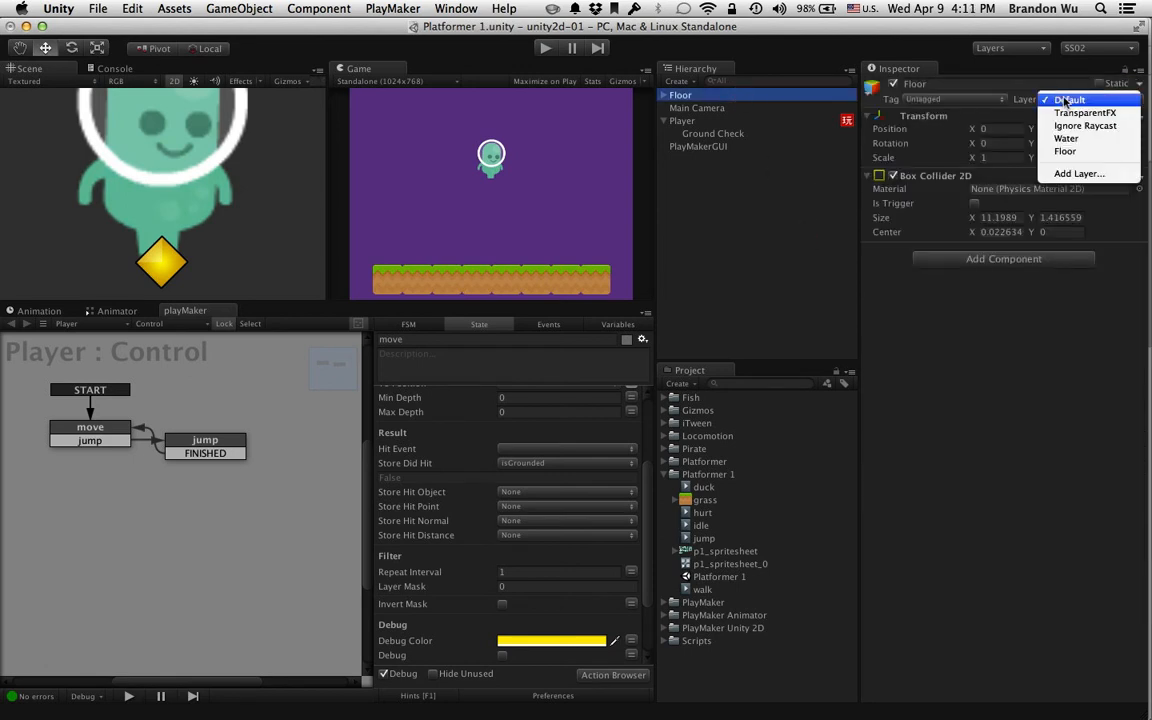
left_click(1065, 151)
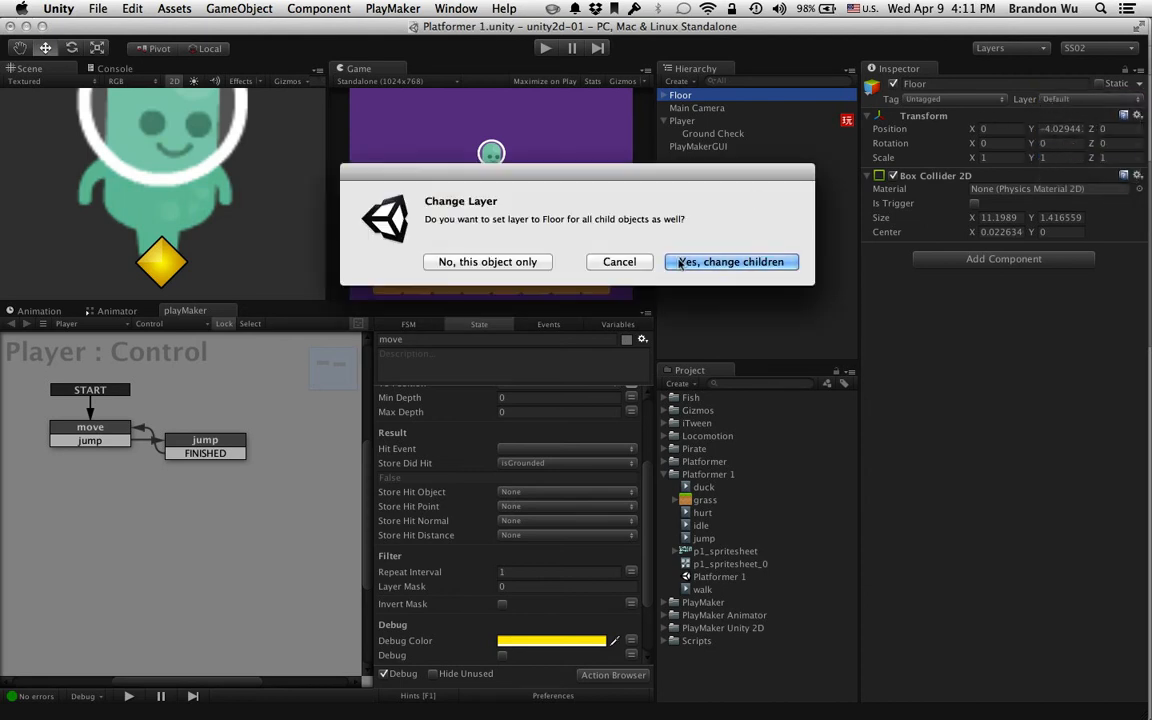
left_click(524, 261)
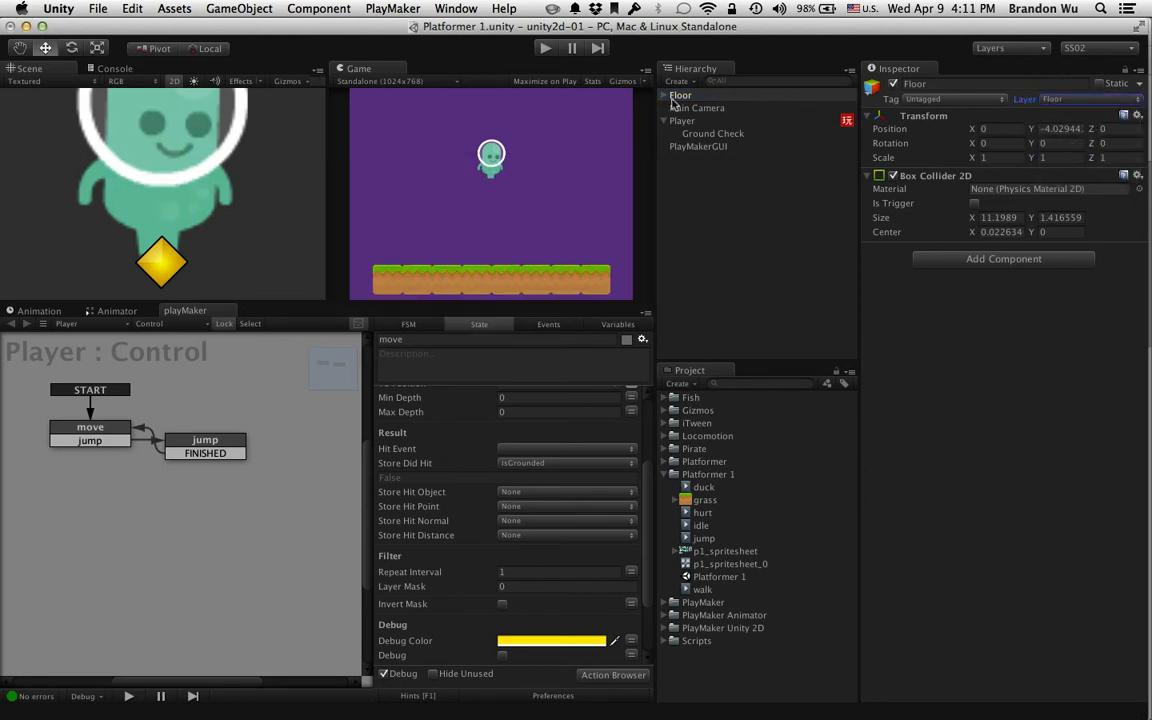
left_click(665, 96)
left_click(665, 96)
left_click(665, 96)
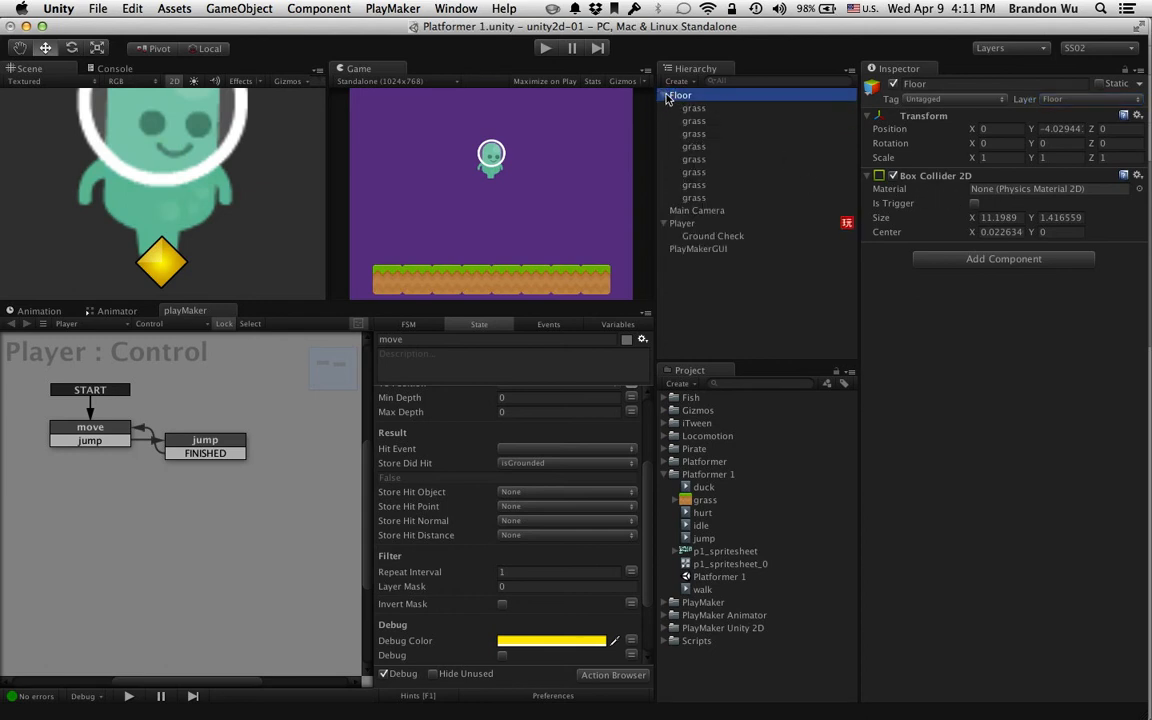
left_click(666, 96)
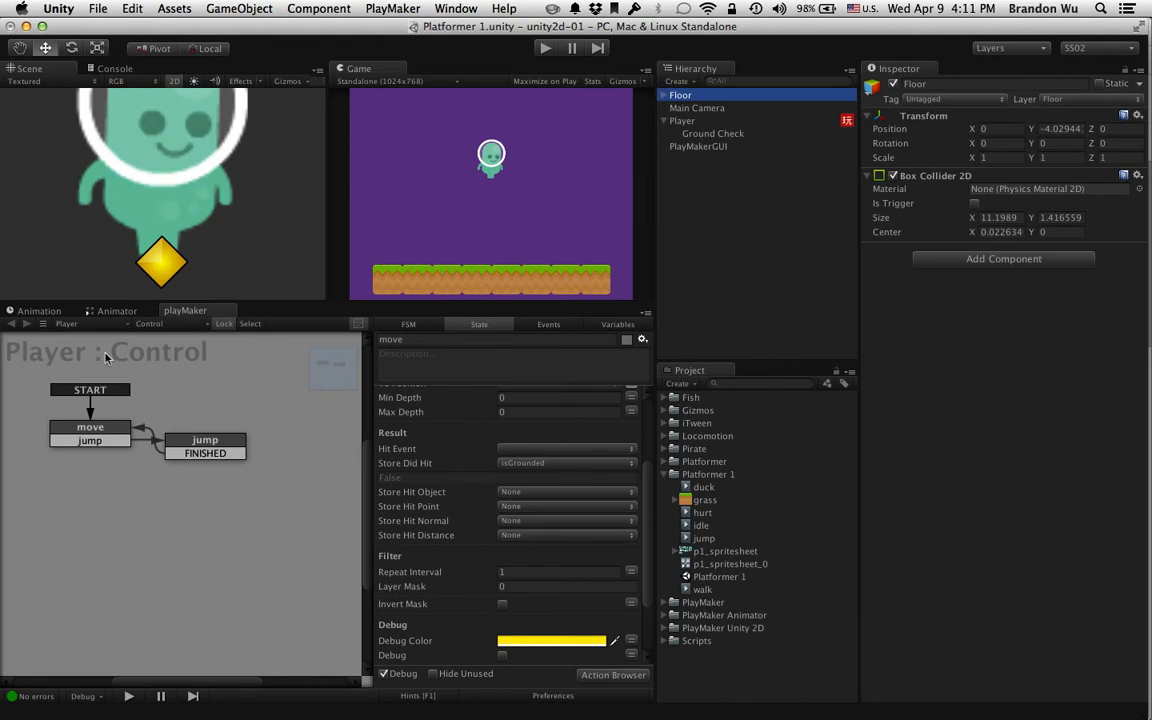
Give the move state's Line Cast 2d action a Layer Mask of 1 element and set Element 0 to Floor.
left_click(92, 430)
scroll(430, 500, "down", 5)
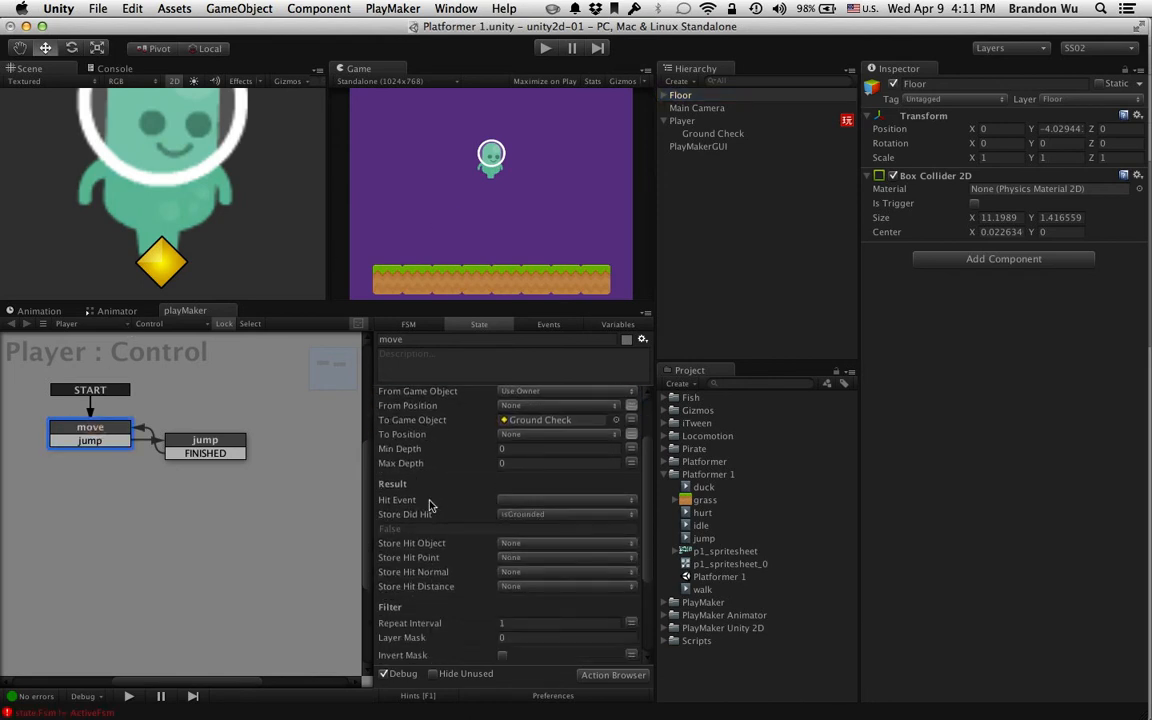
scroll(430, 502, "up", 5)
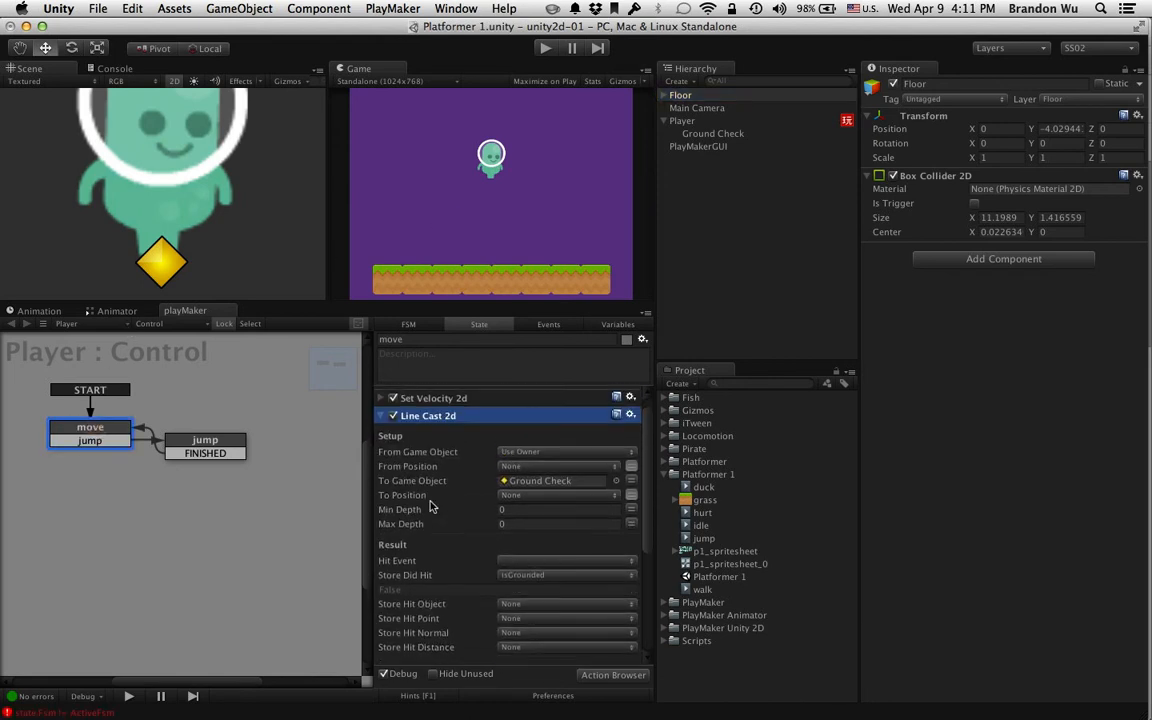
scroll(430, 505, "down", 4)
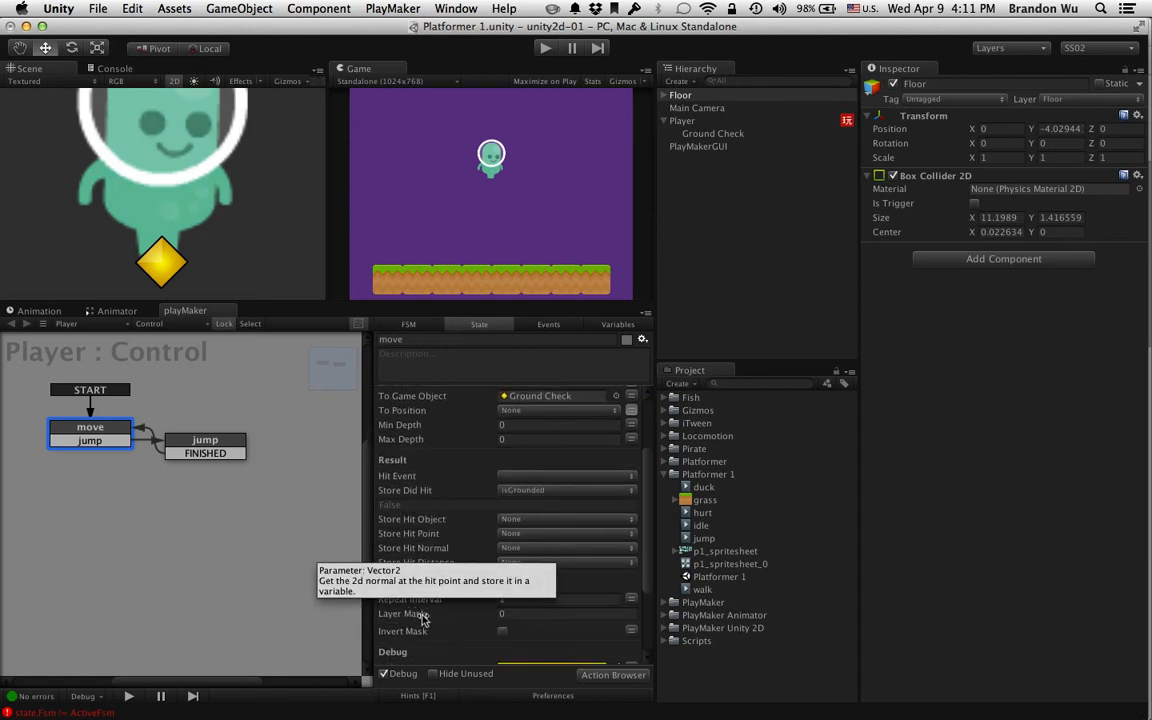
left_click(529, 613)
type("1")
key("Return")
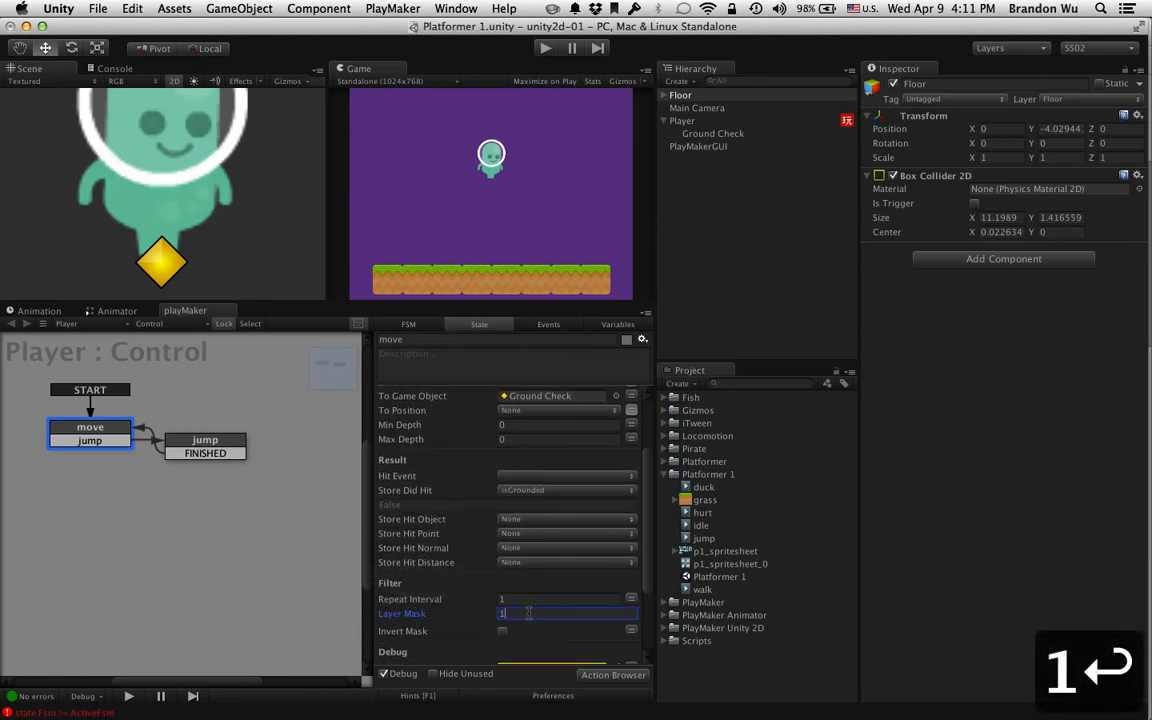
scroll(530, 605, "down", 2)
left_click(530, 583)
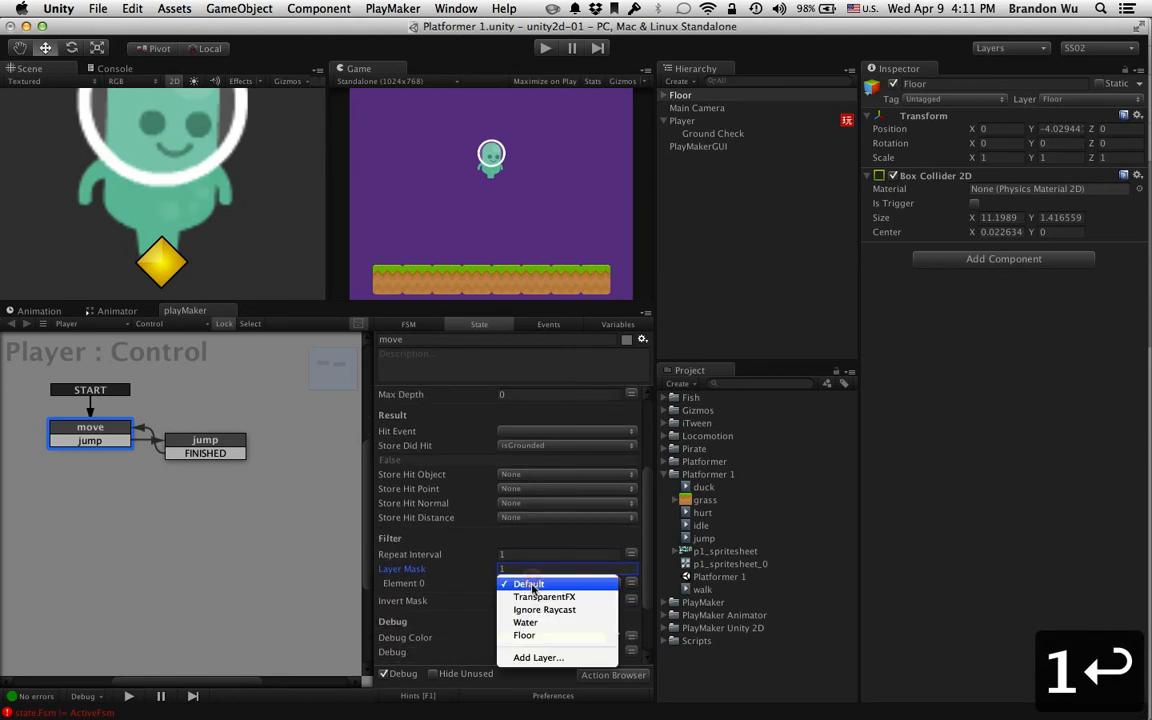
left_click(528, 636)
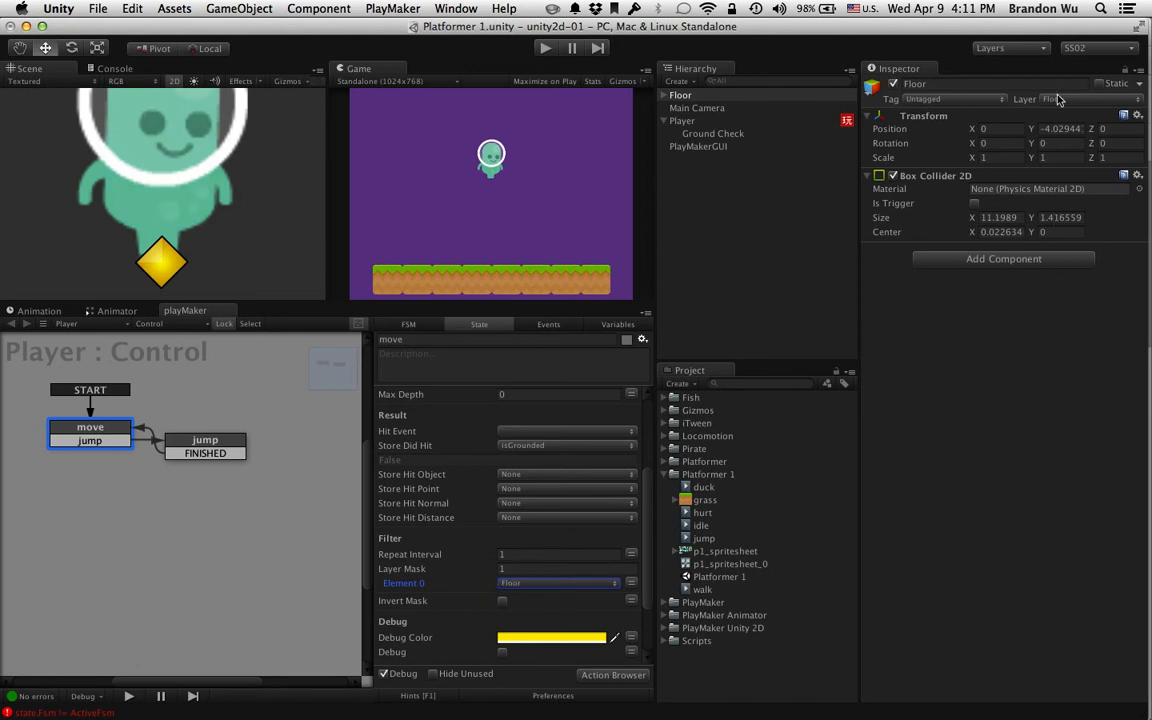
Run the game and examine the Store Did Hit value in the move state of the Player's Control FSM.
left_click(547, 49)
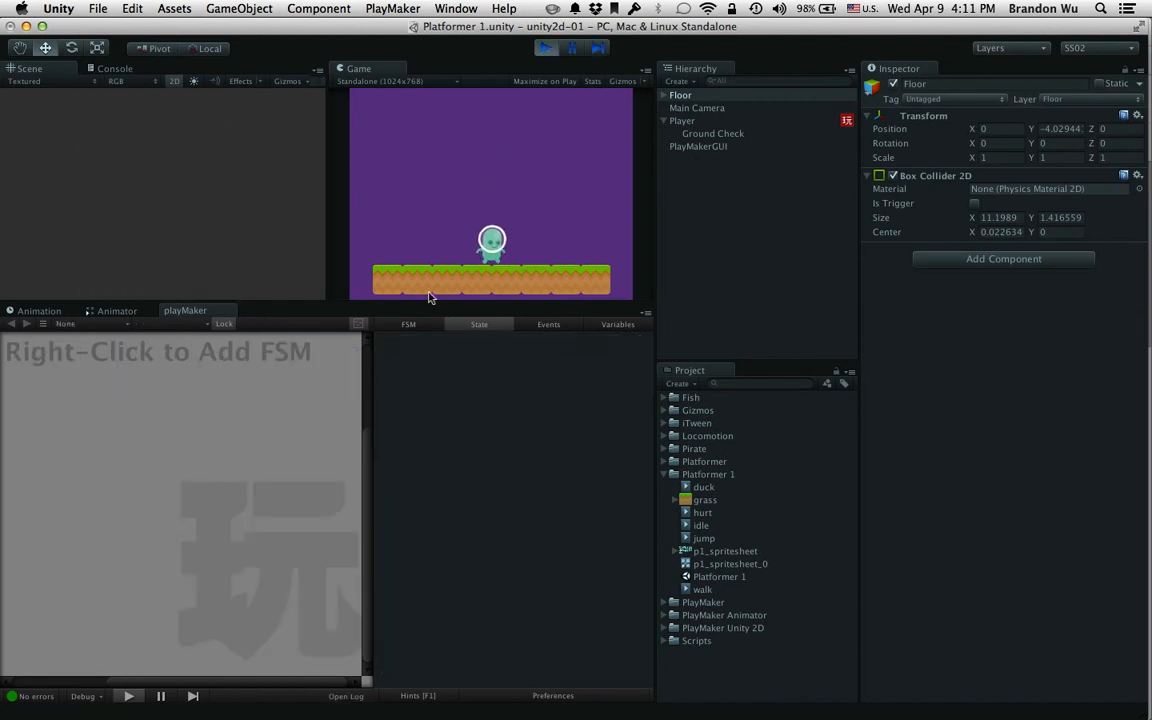
left_click(110, 311)
left_click(174, 310)
left_click(126, 324)
left_click(132, 338)
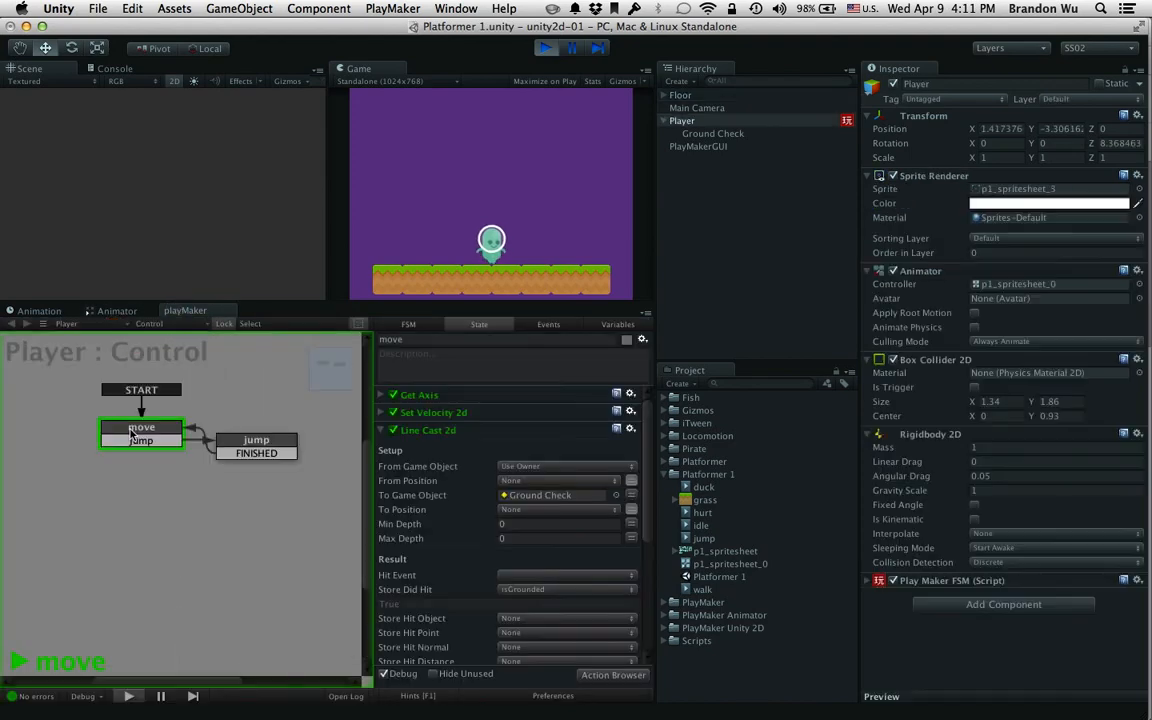
scroll(468, 530, "down", 3)
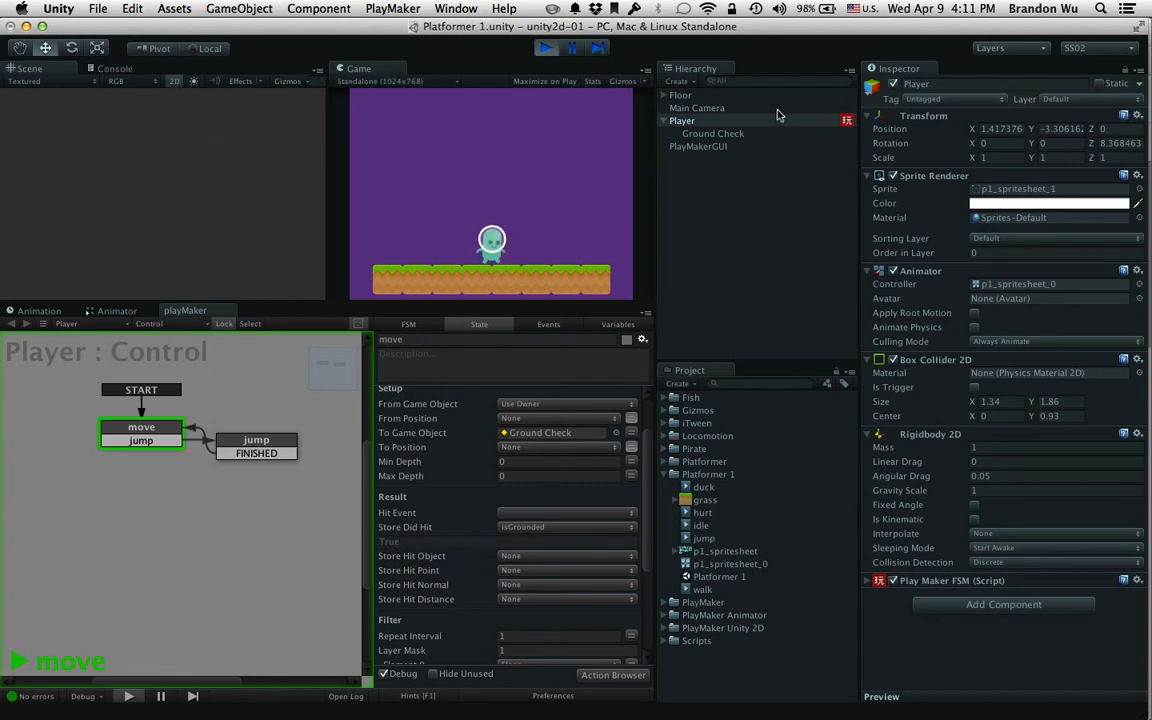
Lift the Player off the floor in the scene to test the ground check, and stop the game.
double_click(740, 119)
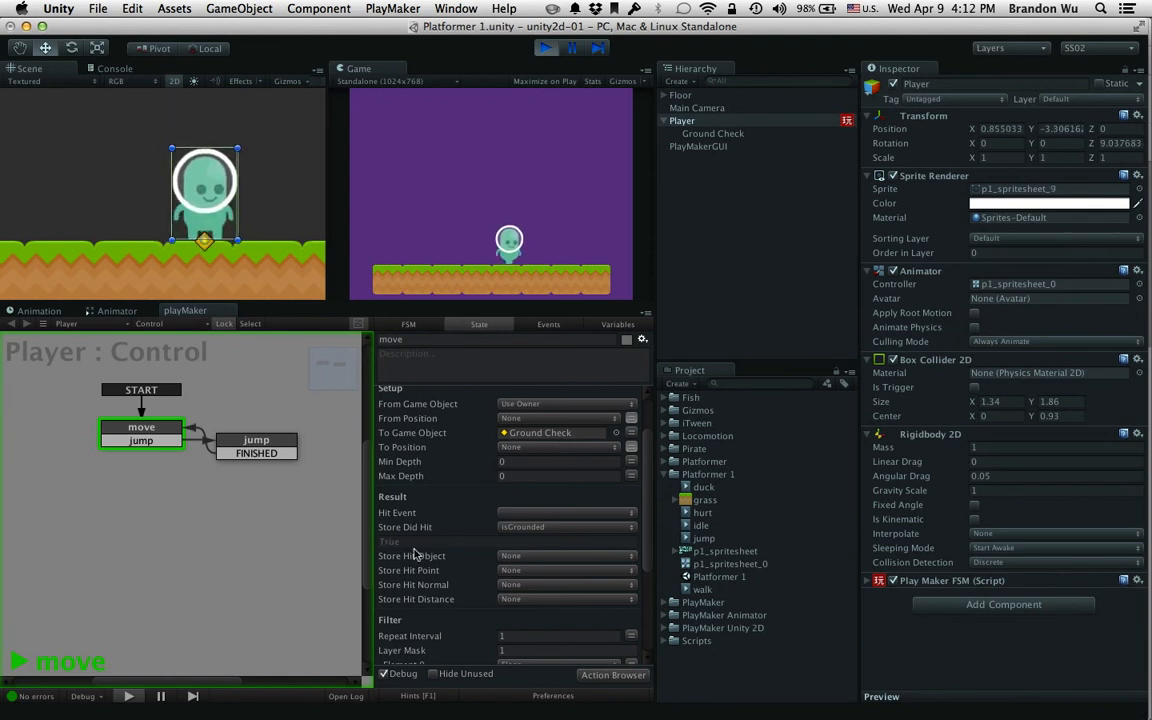
left_click_drag(214, 187, 217, 158)
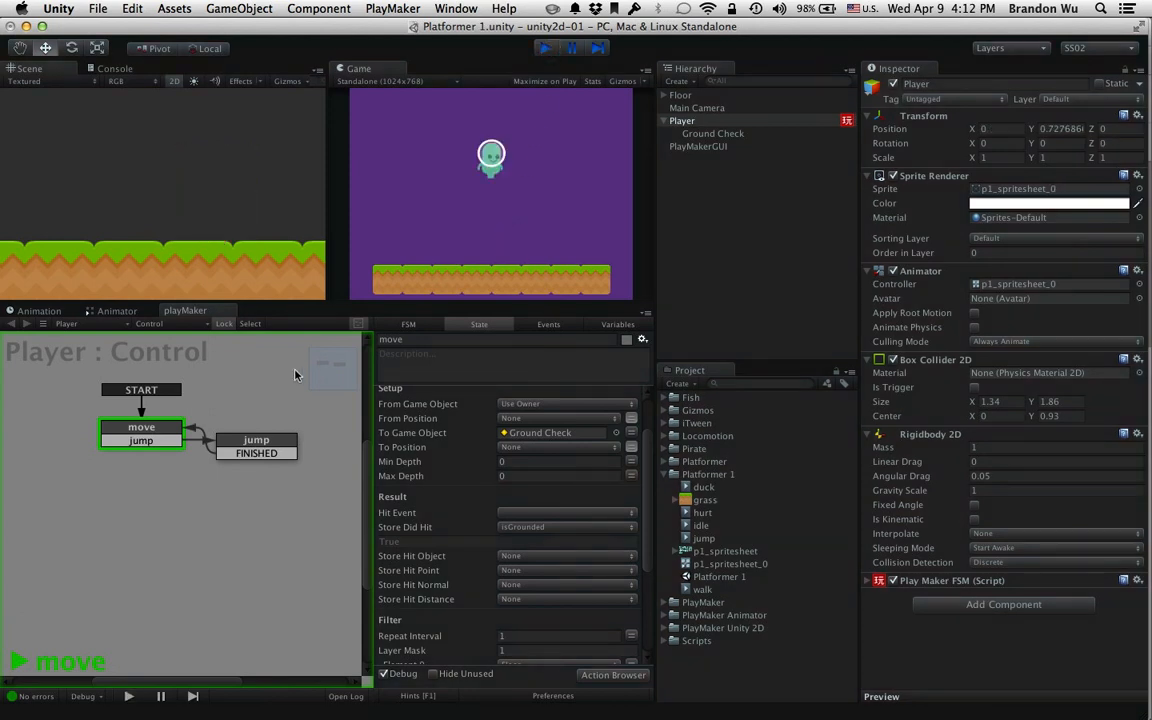
key("super+p")
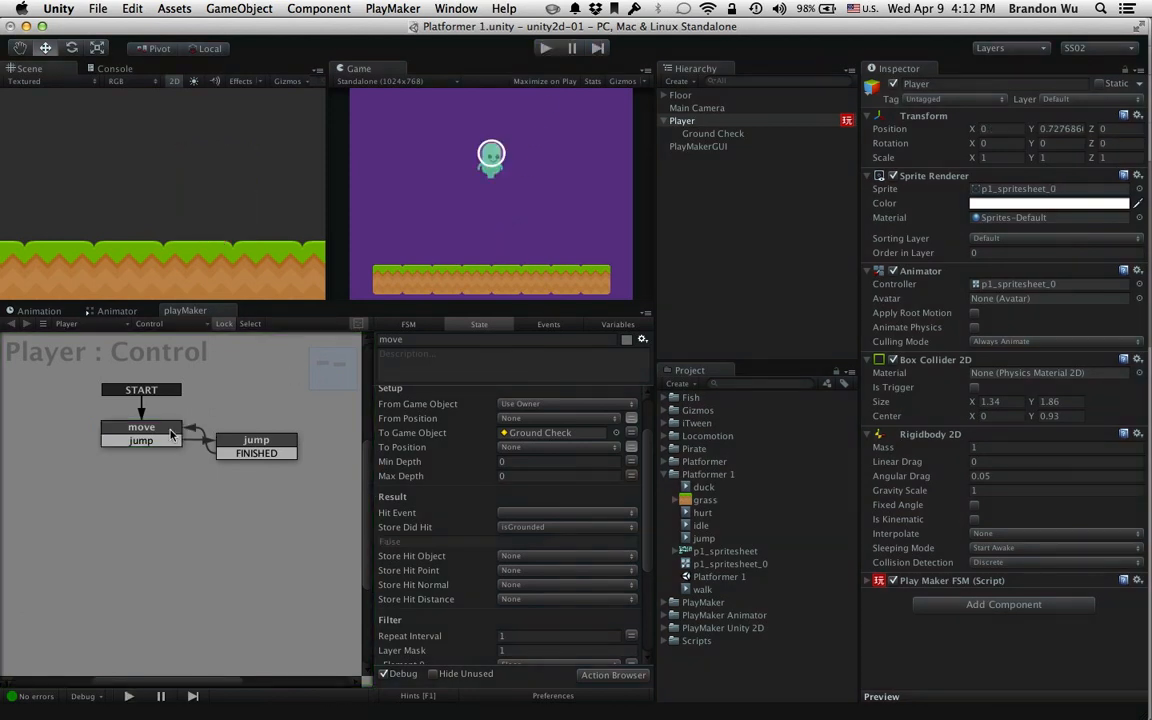
Add a Bool Test action above Set Velocity 2d in the jump state.
left_click(157, 428)
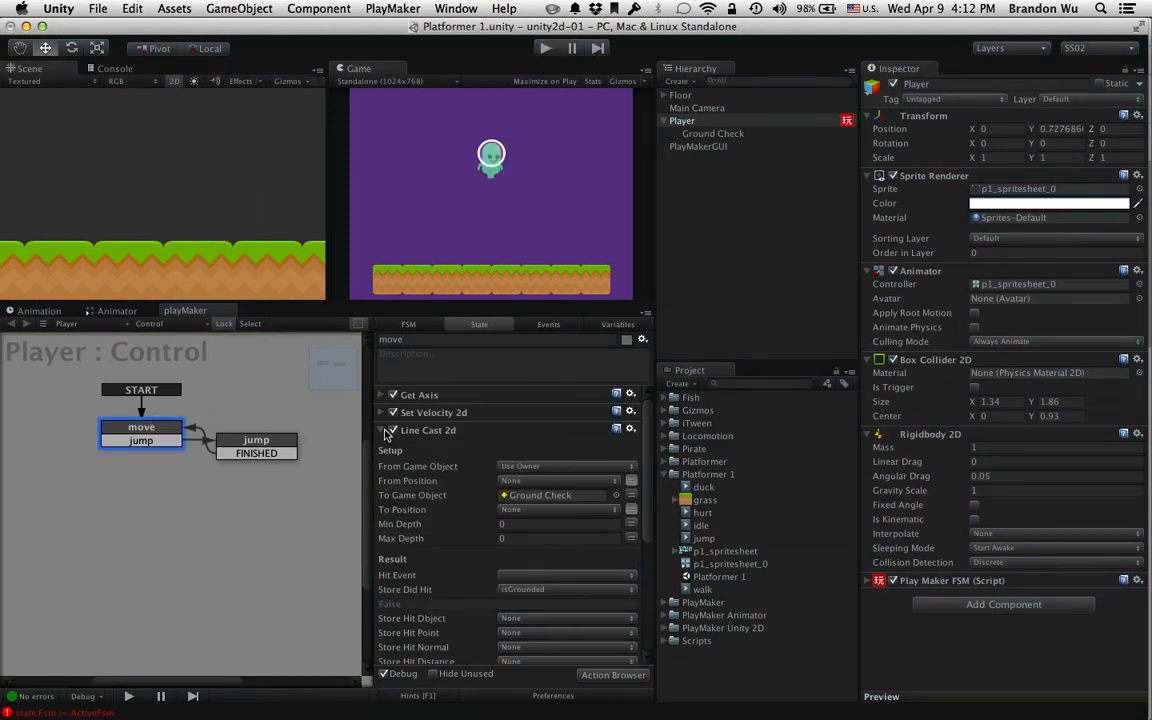
left_click(384, 431)
left_click(271, 444)
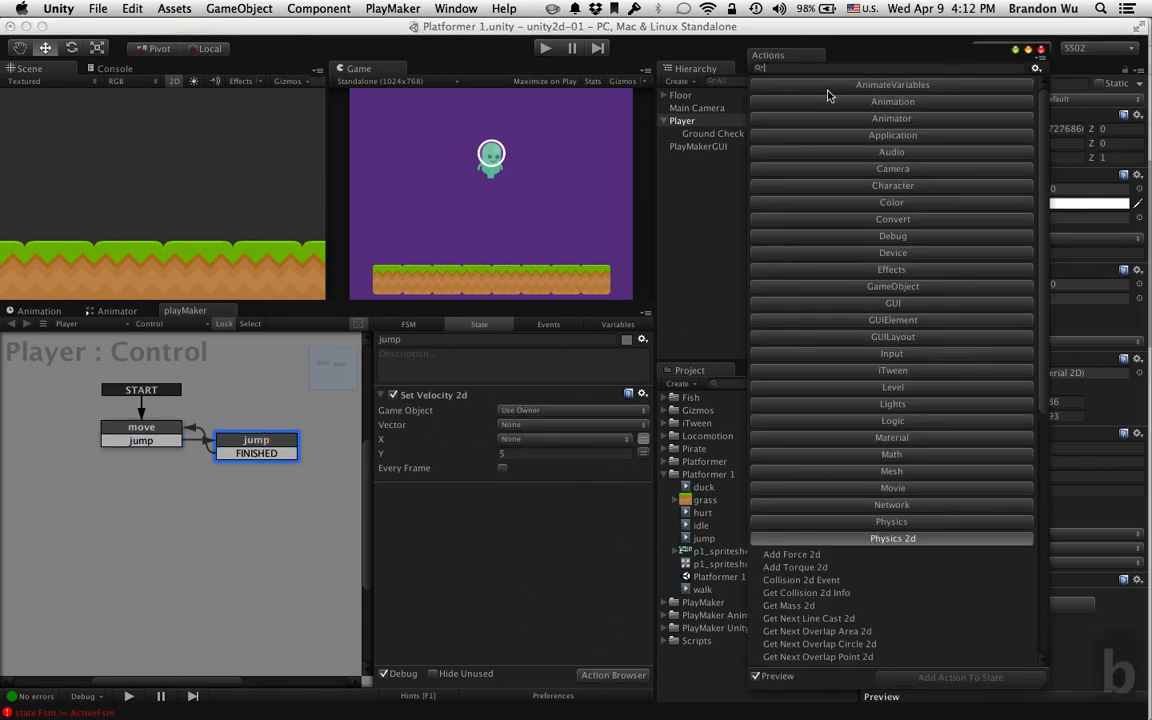
type("bool")
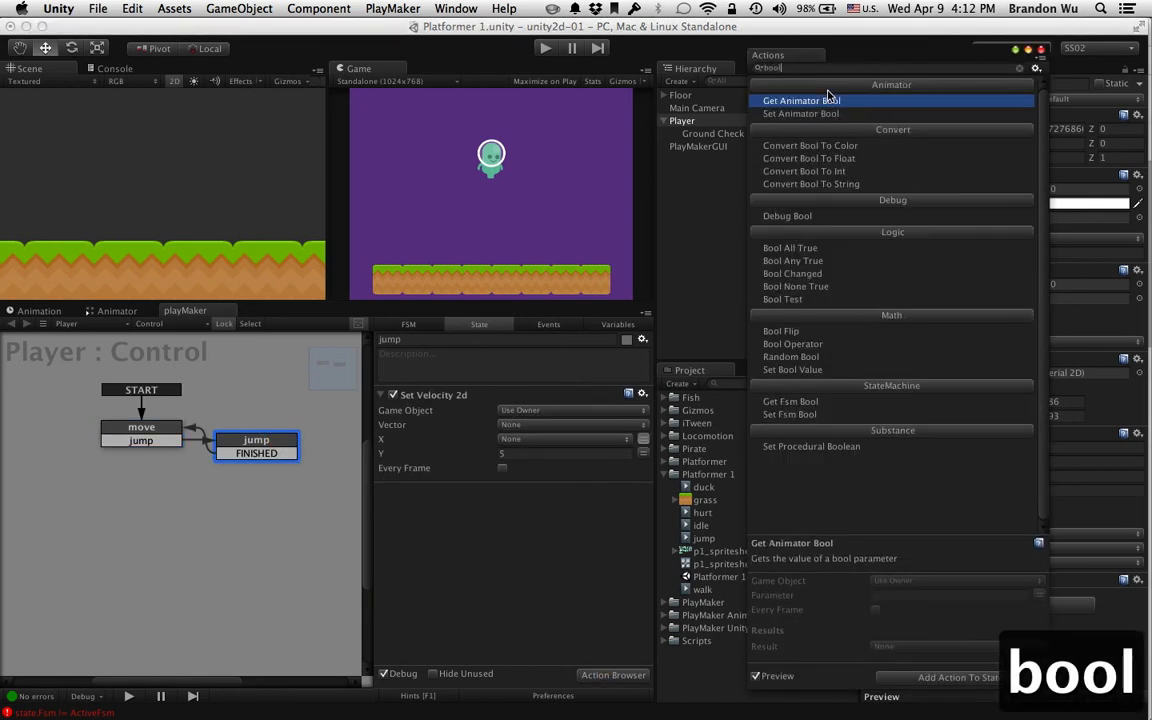
left_click(783, 299)
left_click_drag(812, 299, 535, 392)
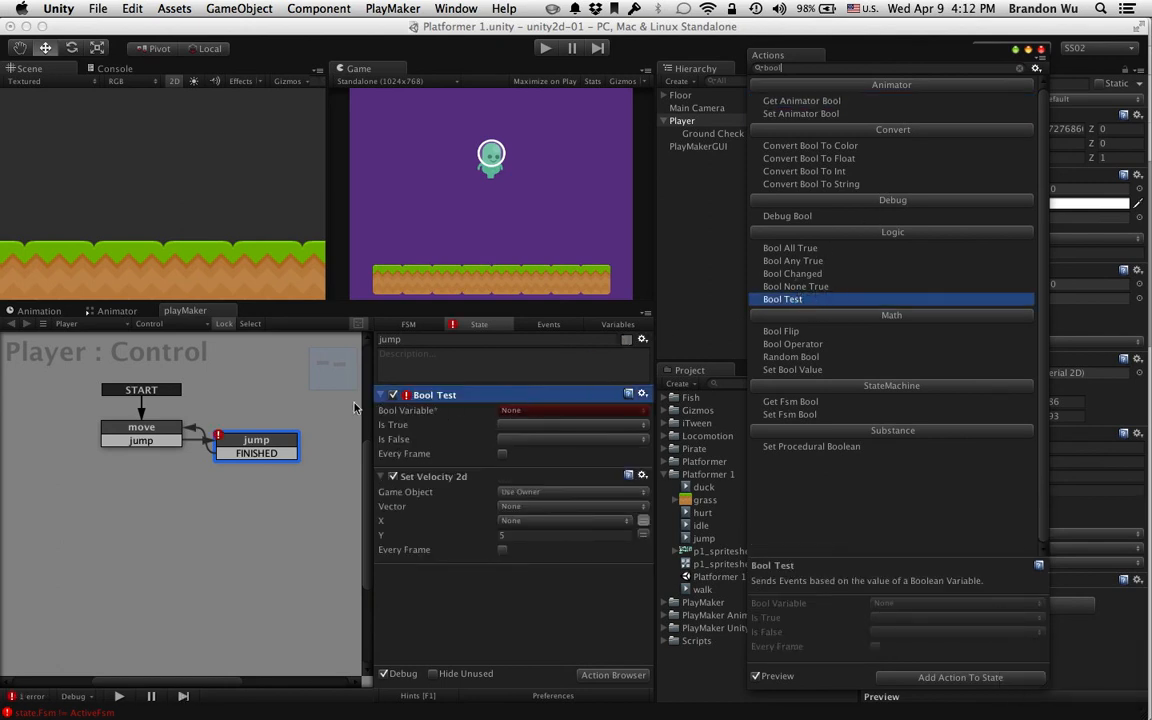
left_click(435, 609)
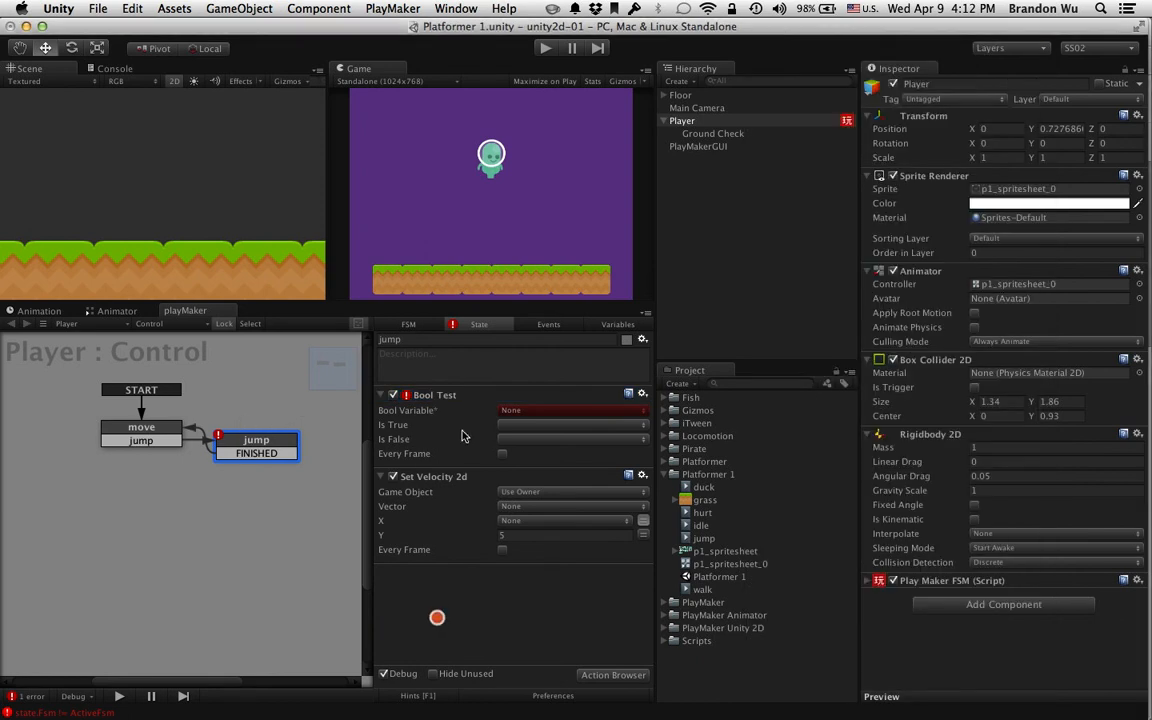
Set the jump state's Bool Test to check the isGrounded variable and send FINISHED when it is false.
left_click(533, 413)
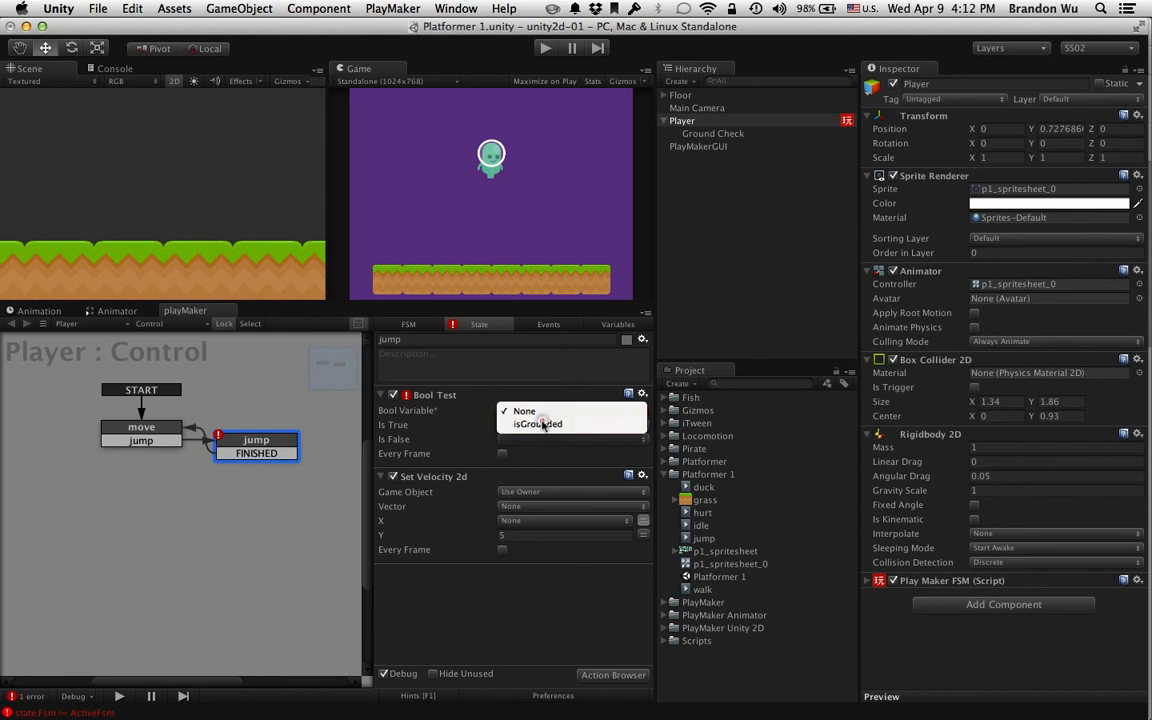
left_click(542, 425)
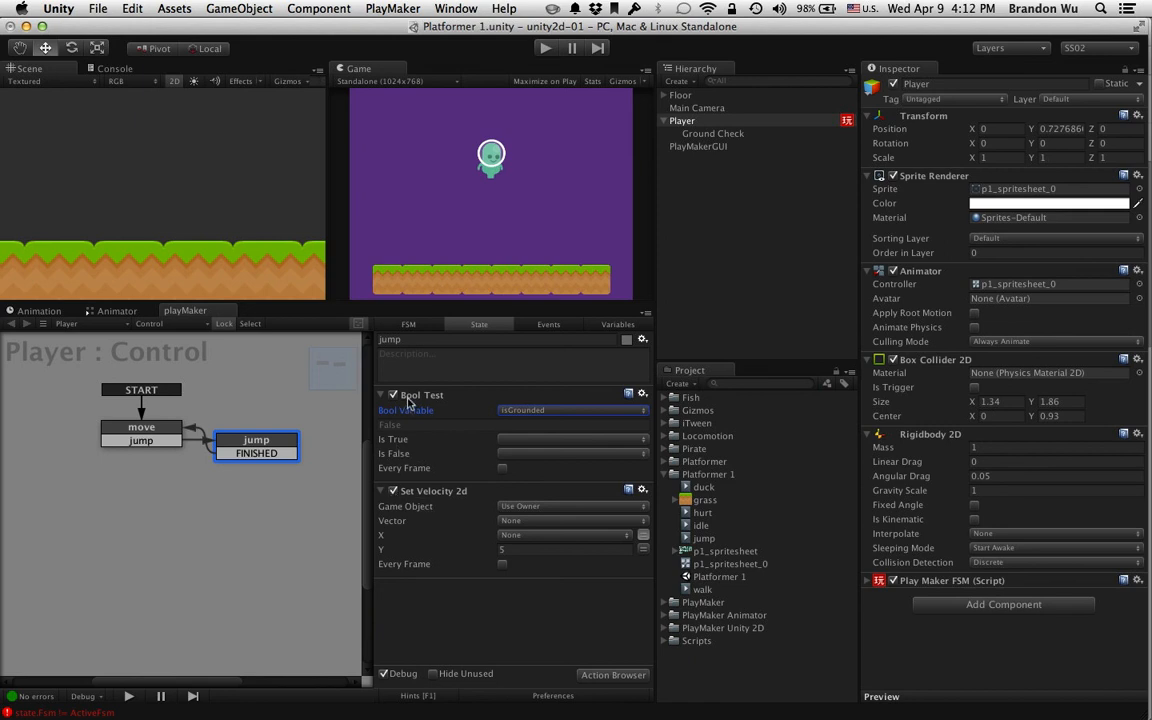
left_click(528, 453)
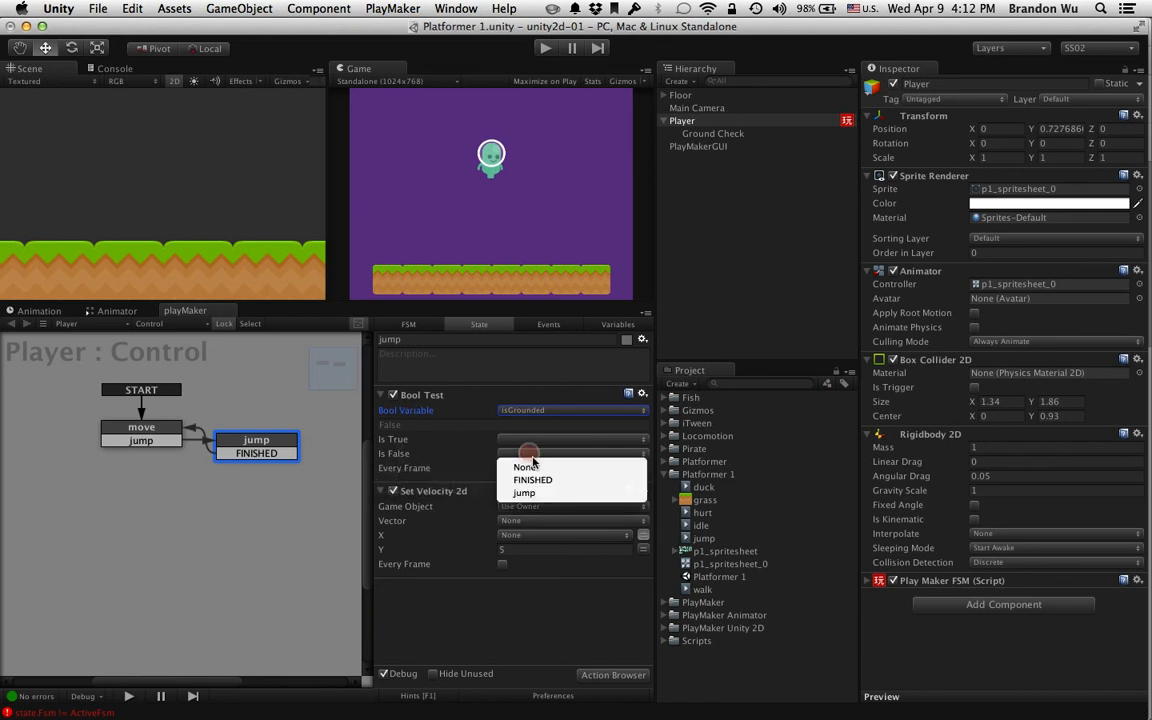
left_click(549, 481)
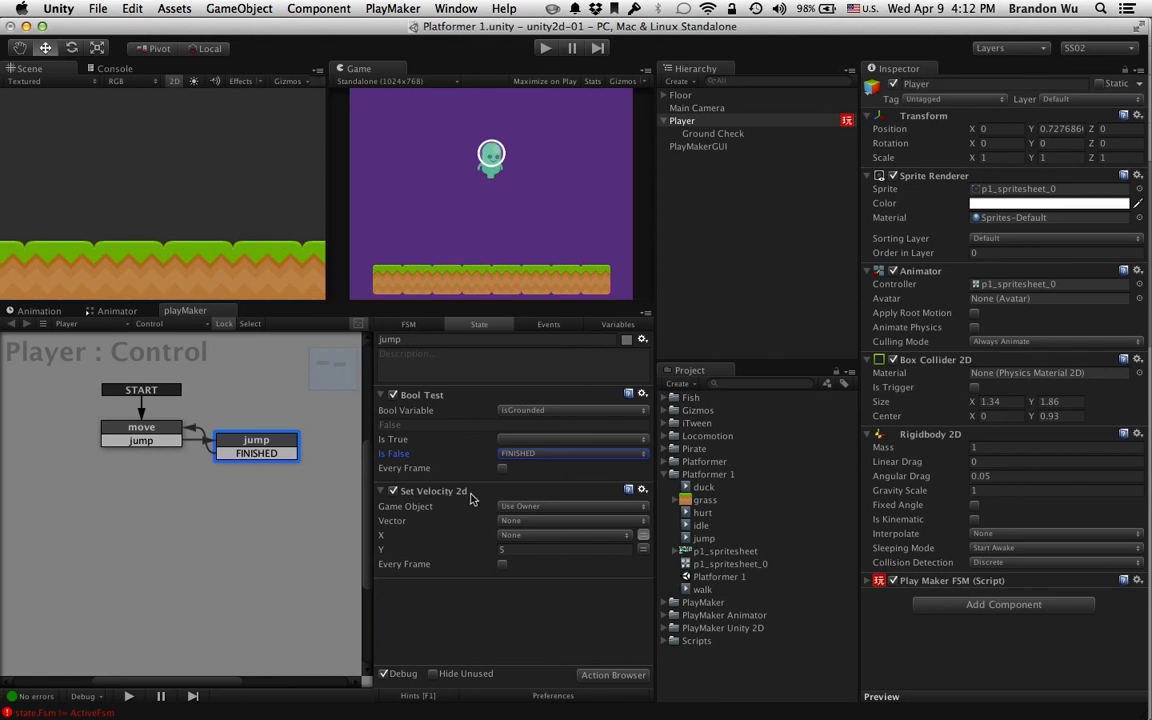
Run the game and move the Player both ways while triggering jumps repeatedly, on the floor and in mid-air, to test the ground check.
left_click(547, 48)
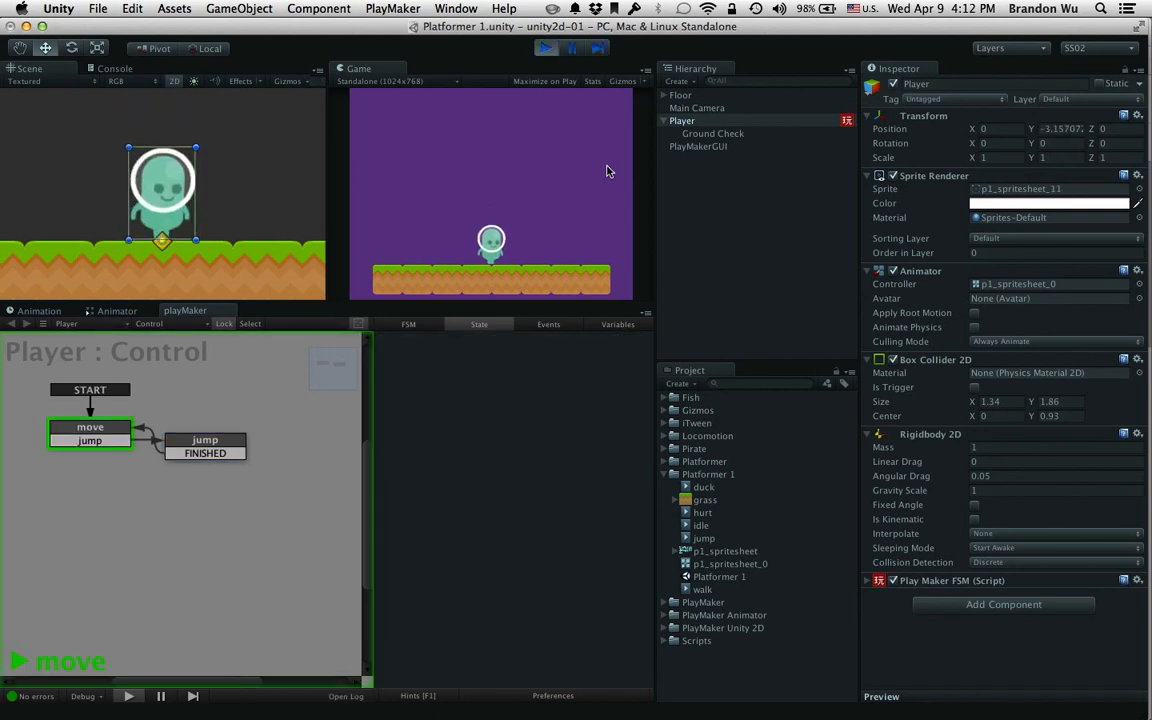
key("Left")
key("Right")
key("Up")
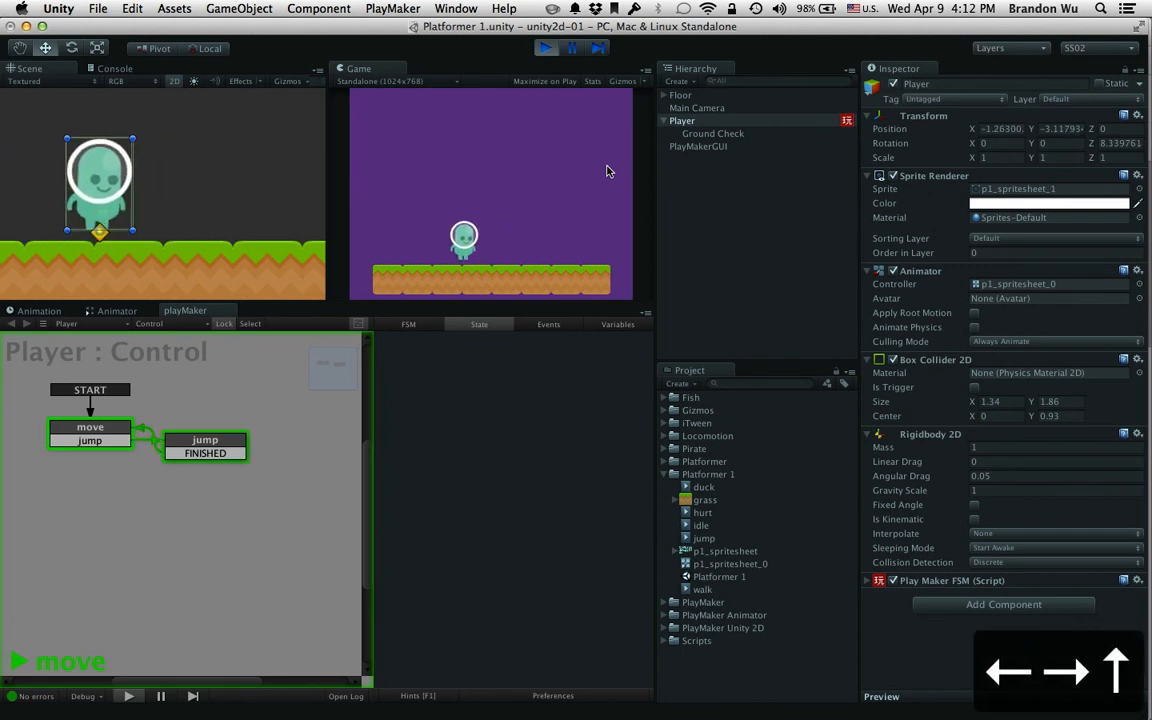
key("Up")
key("Up")
key("Up")
key("Up")
key("Up")
key("Up")
key("Up")
key("Up")
key("Up")
key("Up")
key("Up")
key("Up")
key("Up")
key("Up")
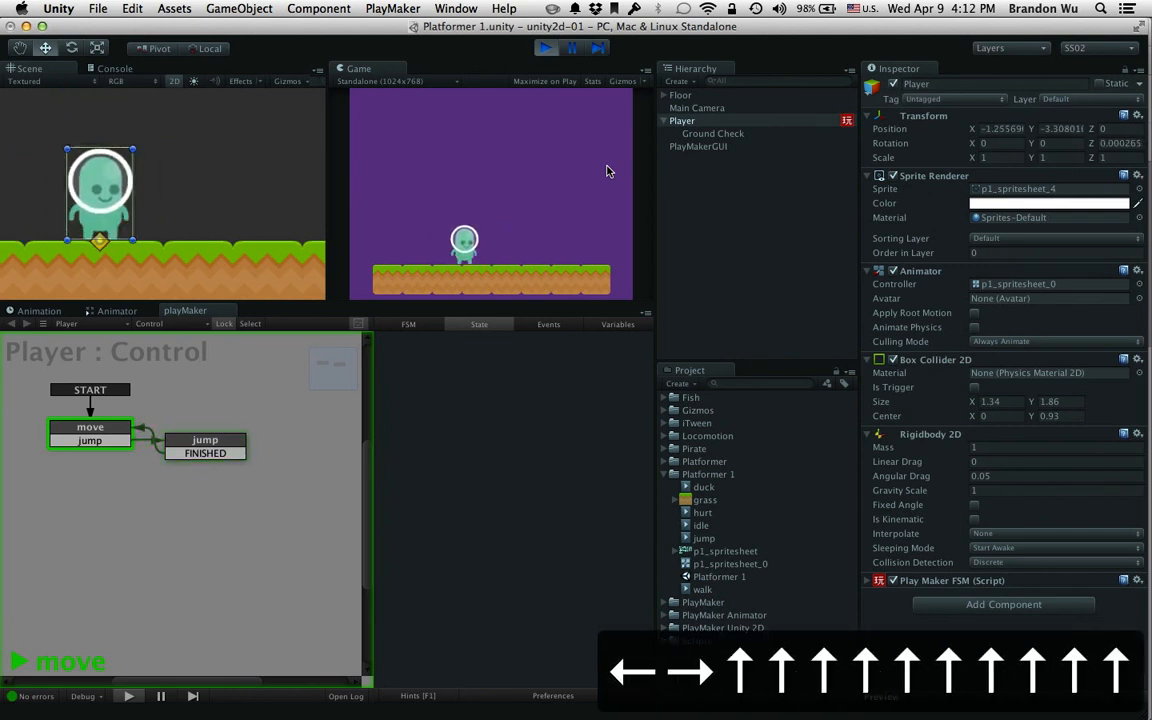
key("Up")
key("Up")
key("Up")
key("Up")
key("Up")
key("Up")
key("Up")
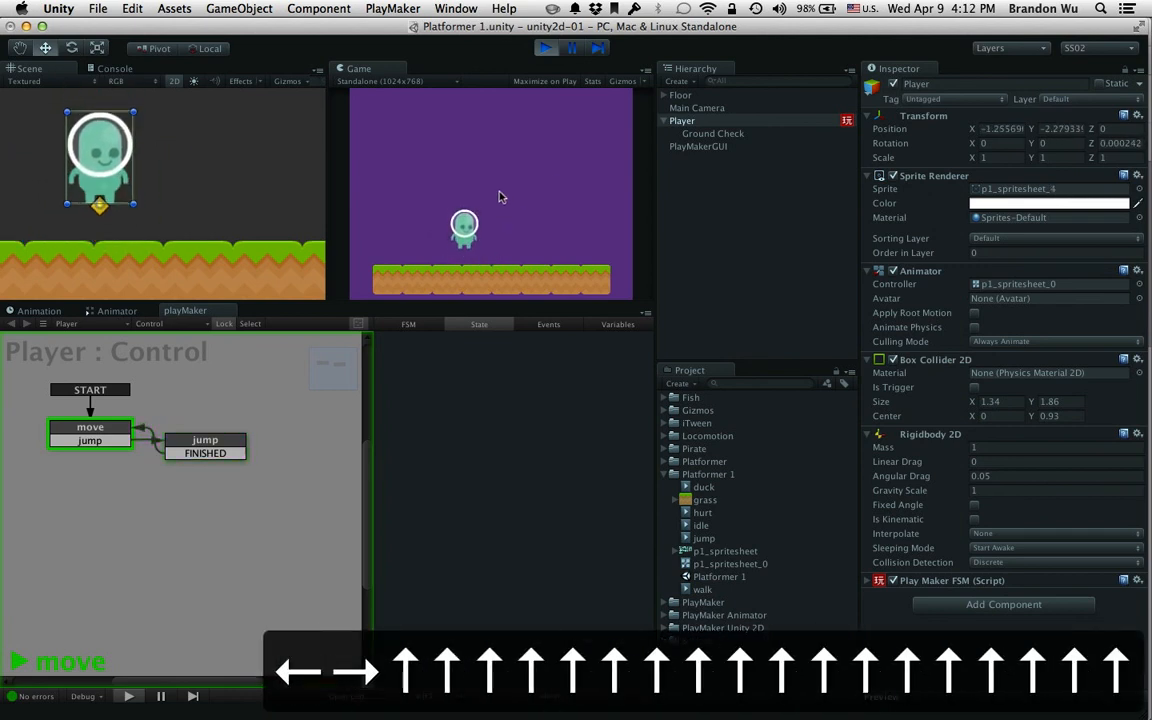
key("Up")
key("Up")
key("Up")
key("Up")
key("Up")
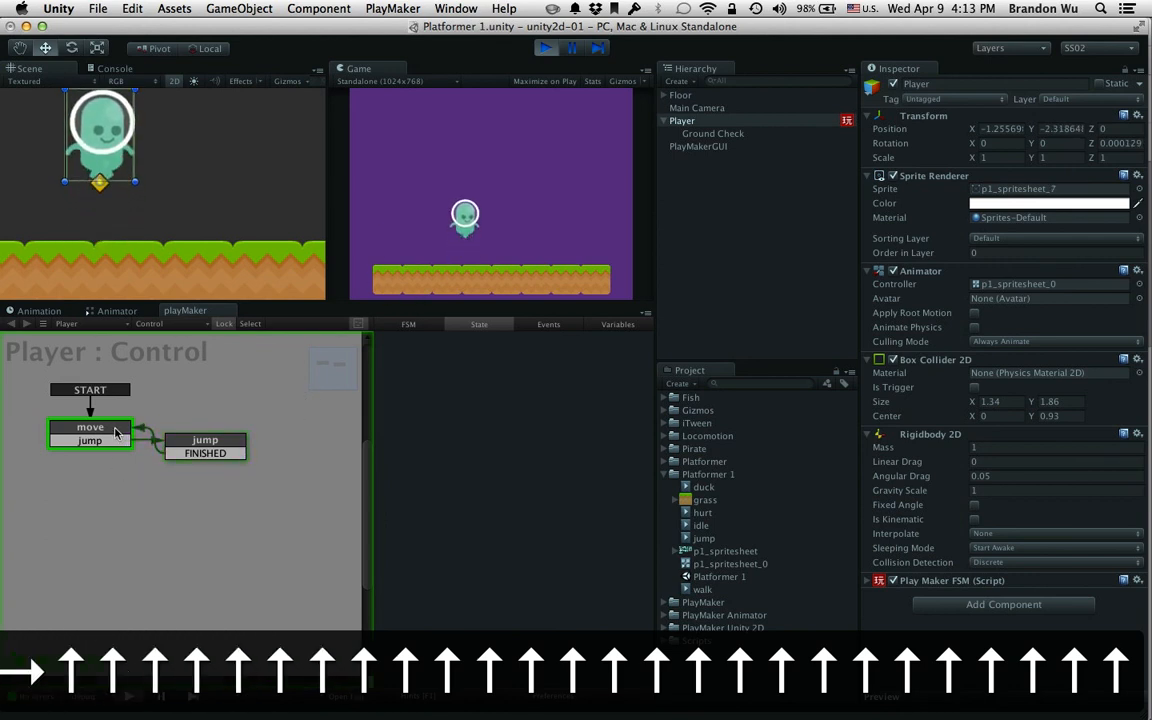
key("Up")
key("Up")
key("Up")
key("Up")
key("Up")
key("Up")
key("Up")
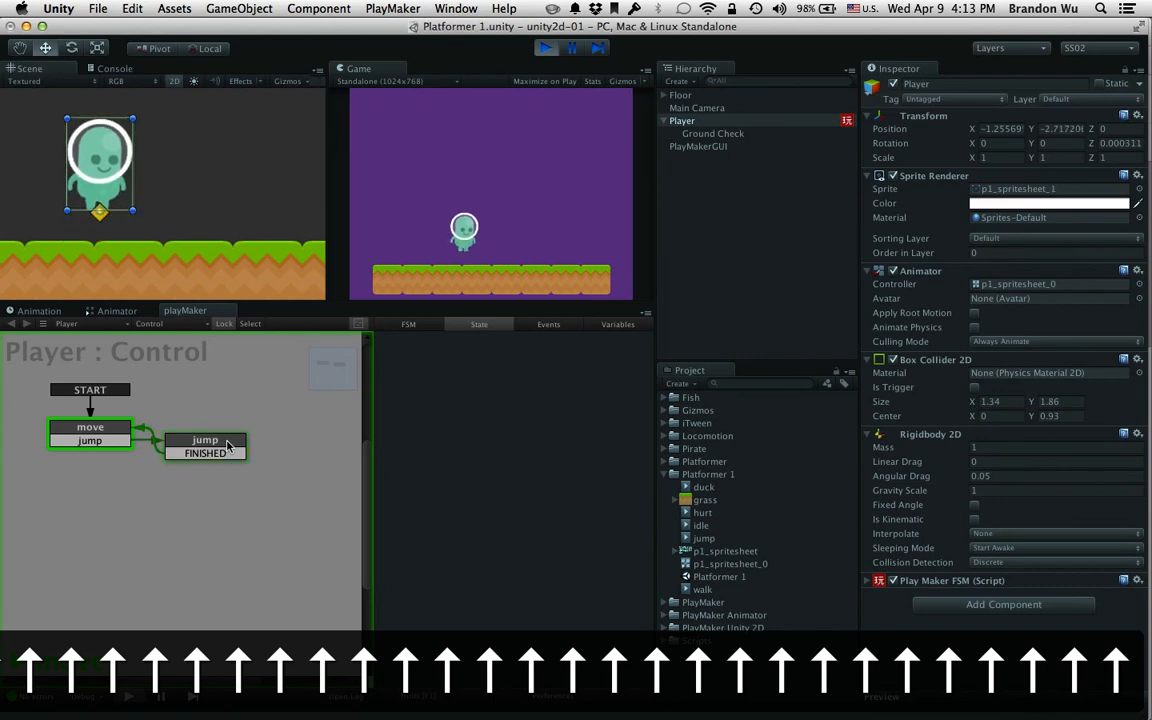
key("Right")
key("Up")
key("Up")
key("Up")
key("Up")
key("Left")
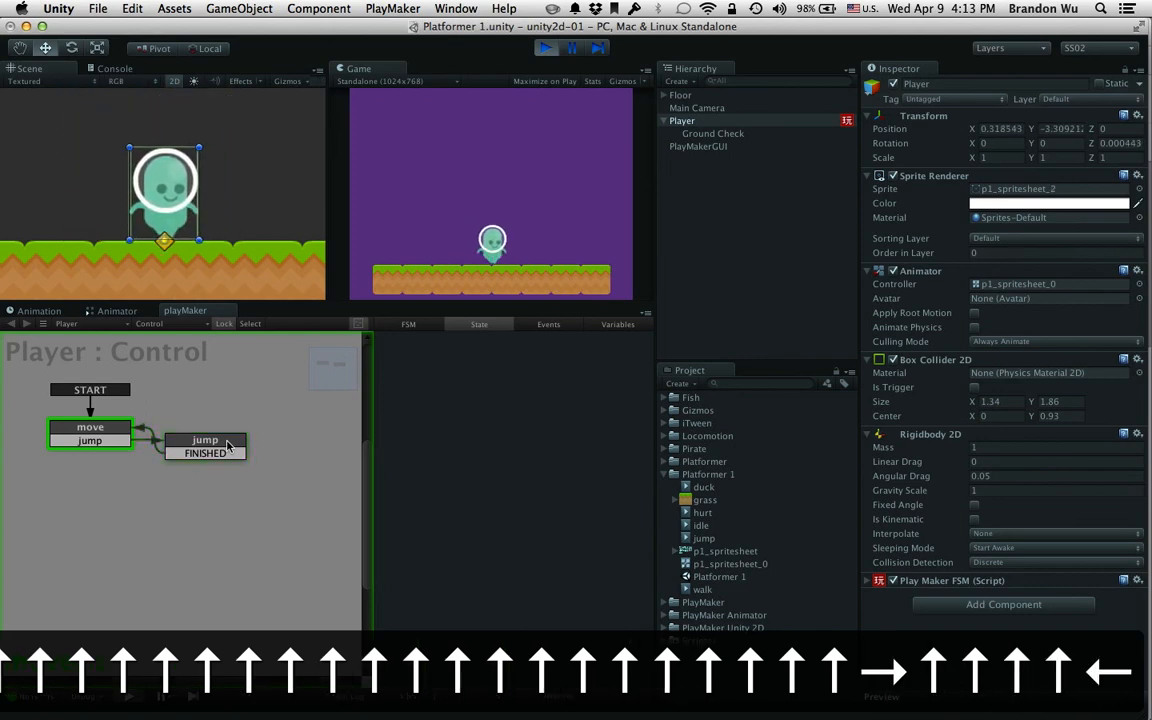
key("Up")
key("Up")
key("Right")
key("Right")
key("Right")
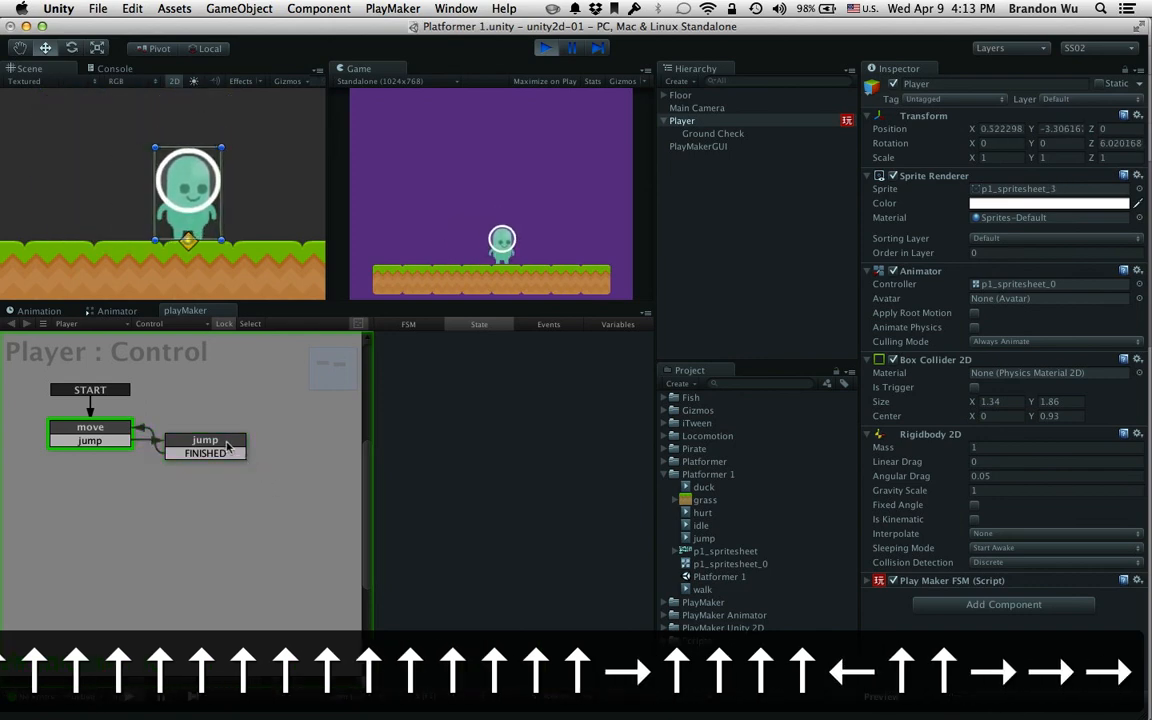
Select the jump state in the running Control FSM and trigger more jumps to examine its Bool Test.
left_click(208, 446)
key("Up")
key("Up")
key("Up")
key("Up")
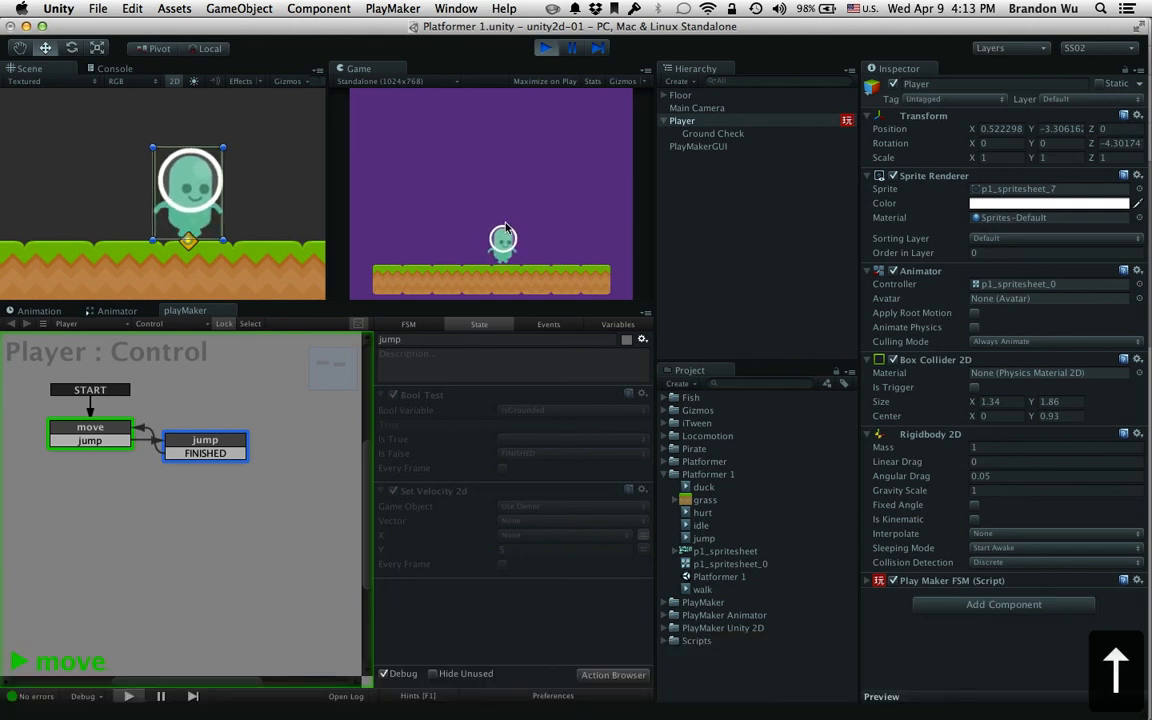